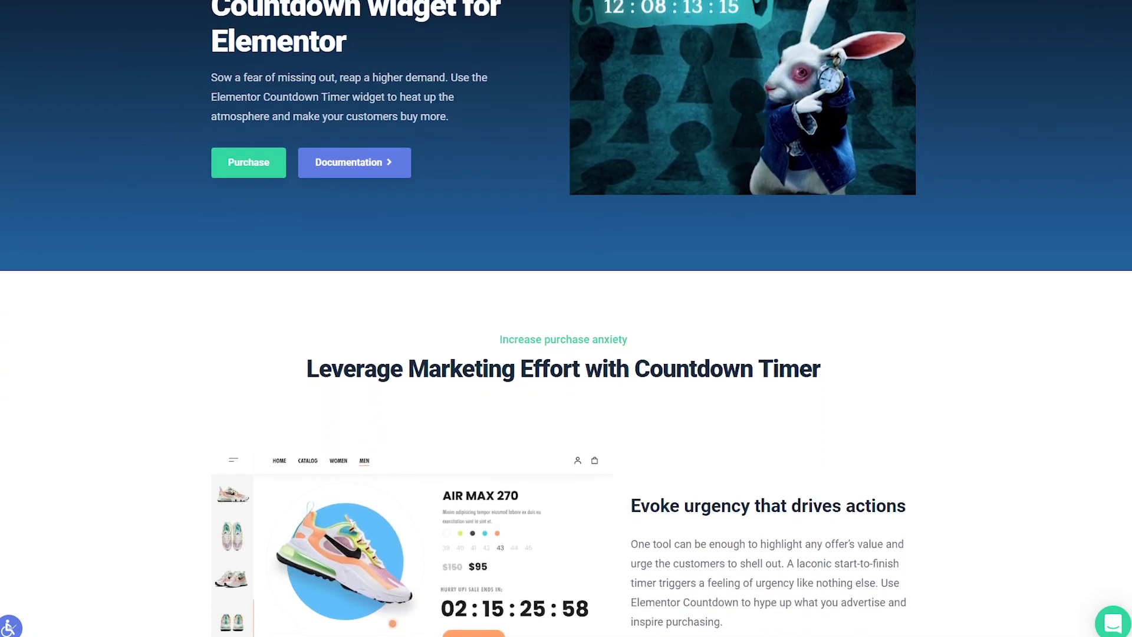
{"action": "scroll", "coordinate": [1120, 167], "scroll_direction": "down", "scroll_amount": 4}
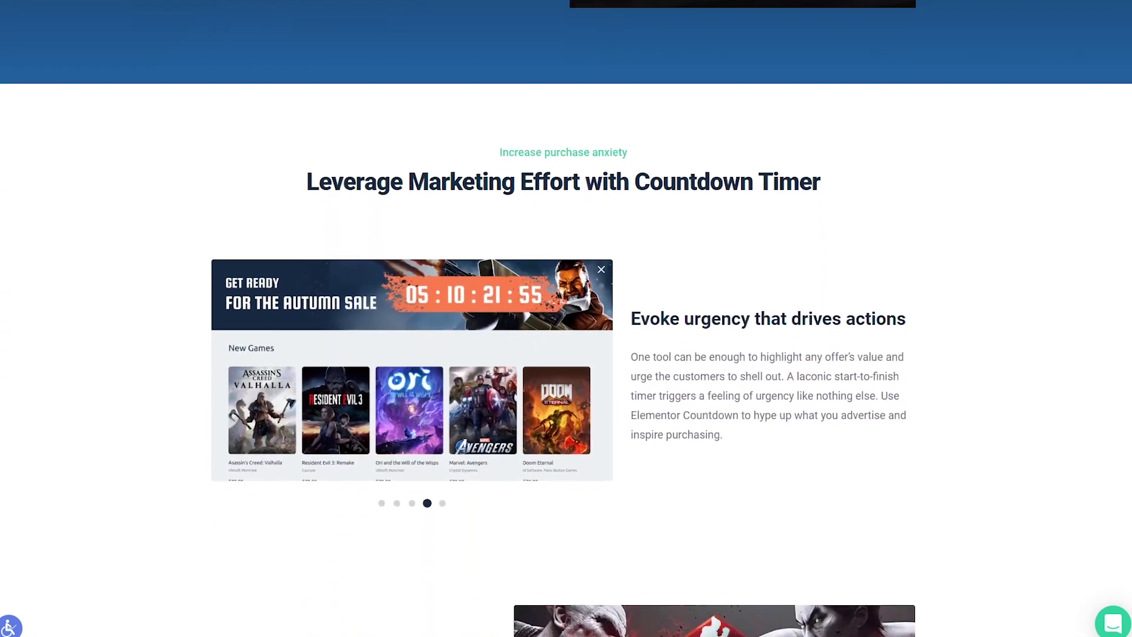
Step: Browse the carousel examples, including the Apple Watch, Air Max and event countdowns
{"action": "left_click", "coordinate": [443, 475]}
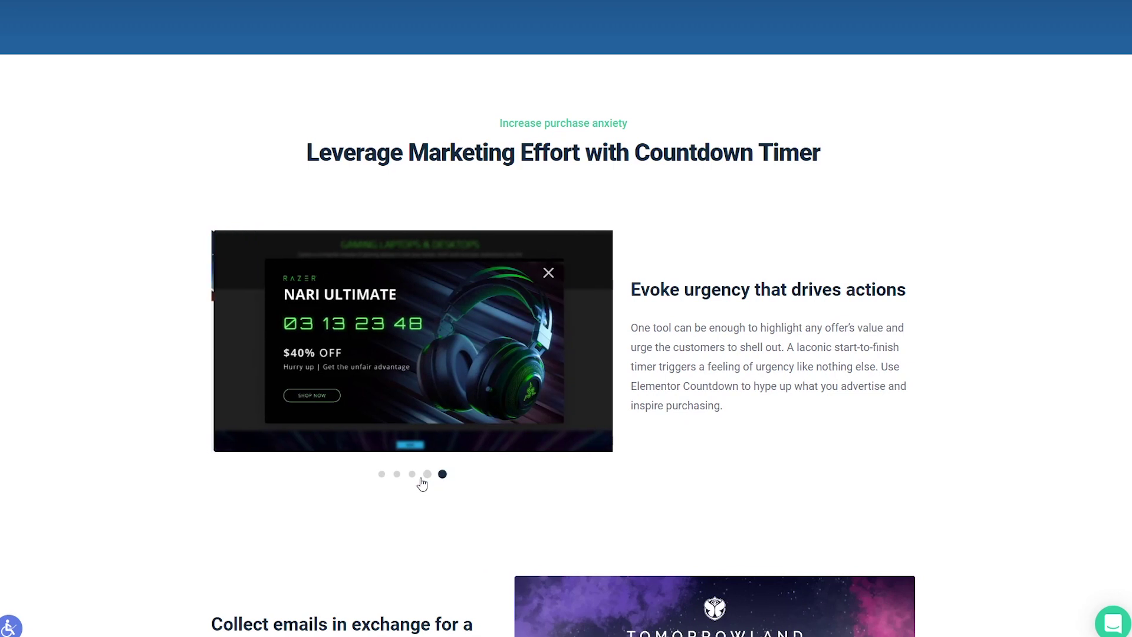
{"action": "left_click", "coordinate": [382, 476]}
{"action": "left_click", "coordinate": [396, 475]}
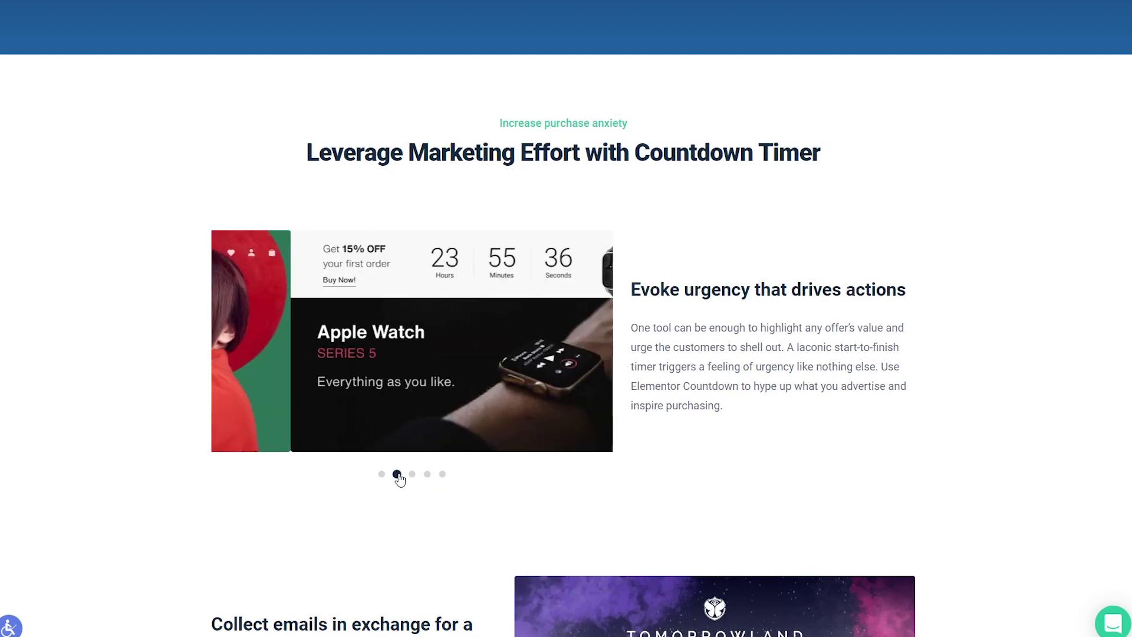
{"action": "left_click", "coordinate": [411, 475]}
{"action": "scroll", "coordinate": [411, 478], "scroll_direction": "down", "scroll_amount": 4}
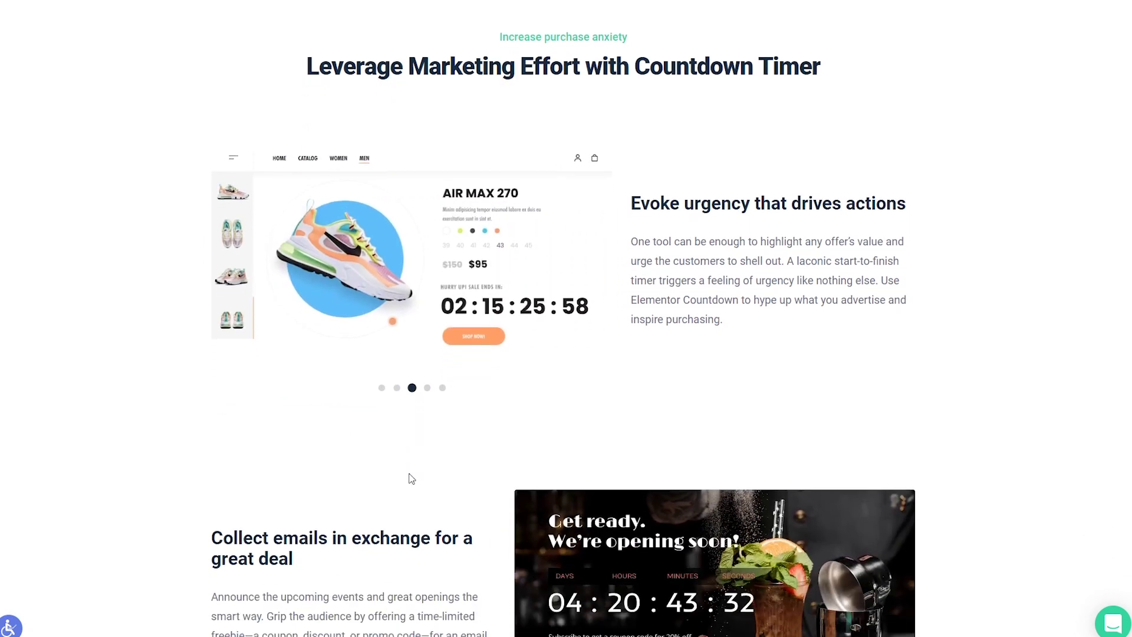
{"action": "scroll", "coordinate": [412, 478], "scroll_direction": "down", "scroll_amount": 4}
{"action": "left_click", "coordinate": [699, 500]}
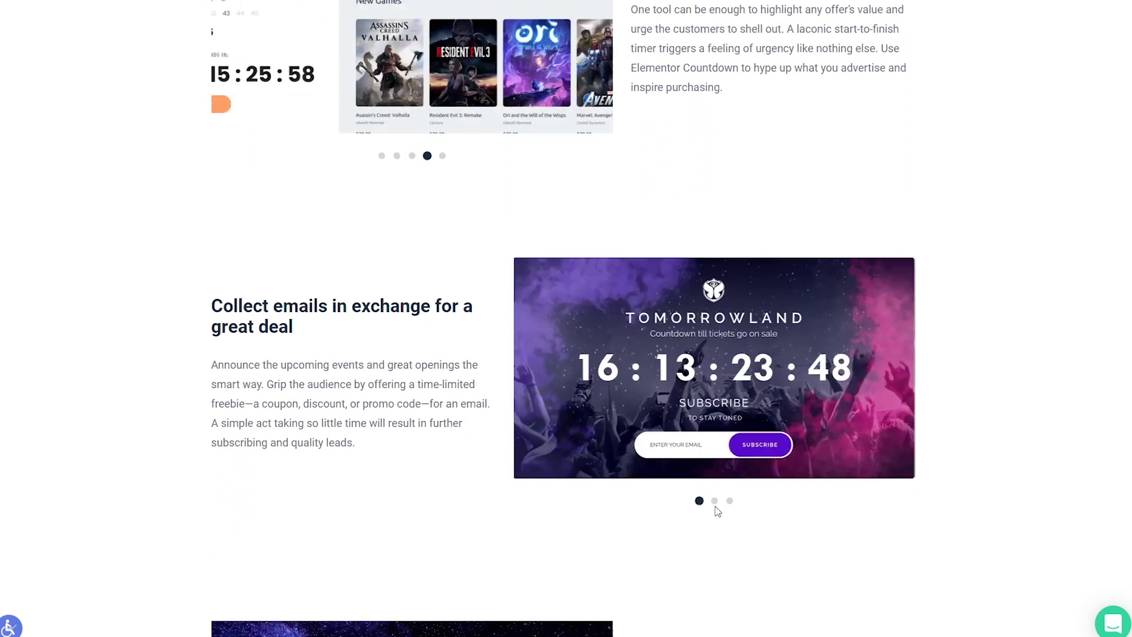
{"action": "left_click", "coordinate": [730, 501]}
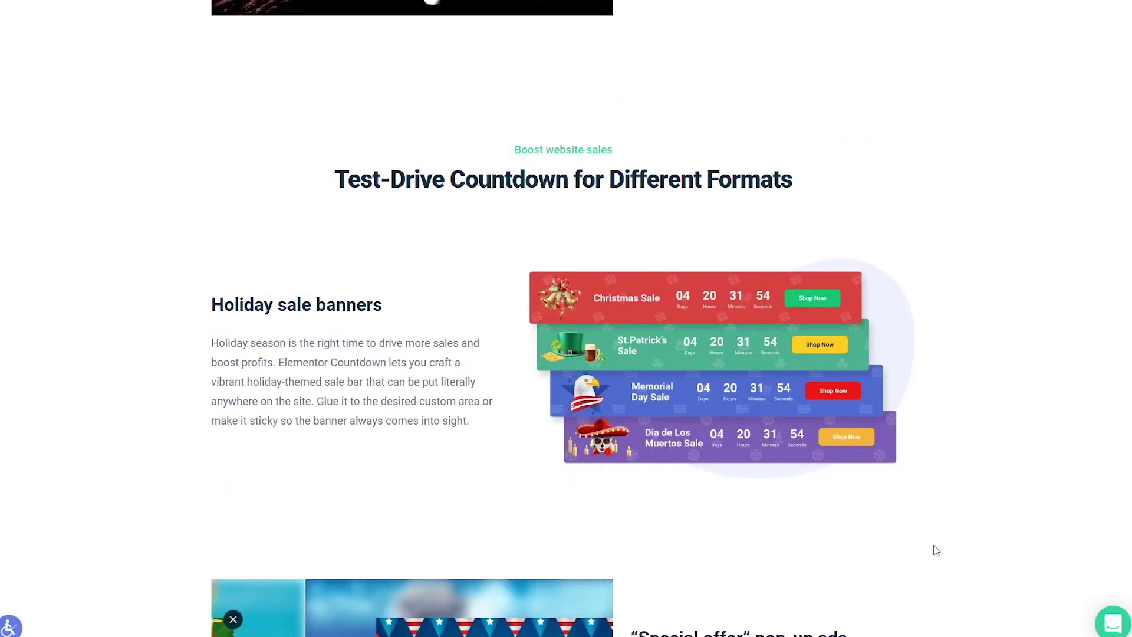
{"action": "scroll", "coordinate": [935, 550], "scroll_direction": "down", "scroll_amount": 3}
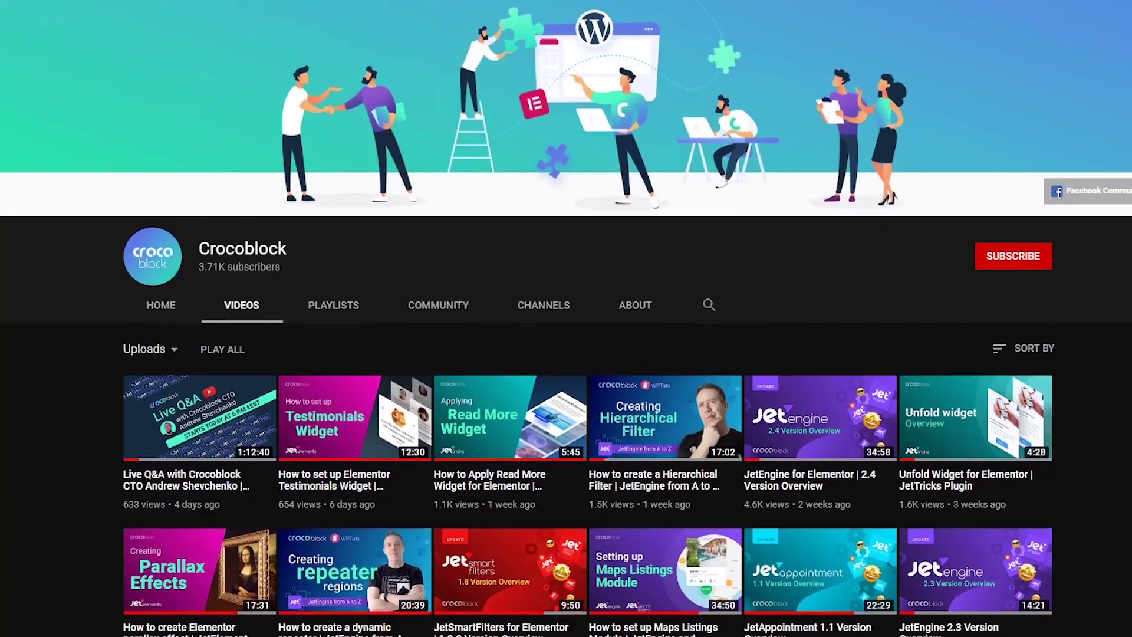
{"action": "scroll", "coordinate": [566, 398], "scroll_direction": "down", "scroll_amount": 3}
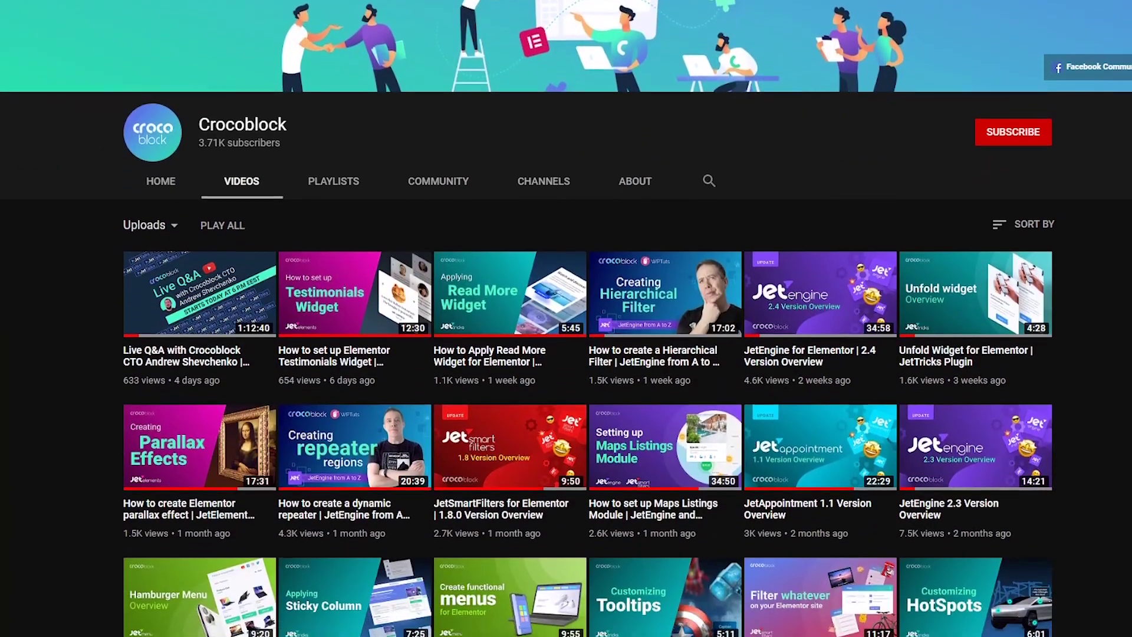
{"action": "scroll", "coordinate": [567, 353], "scroll_direction": "down", "scroll_amount": 3}
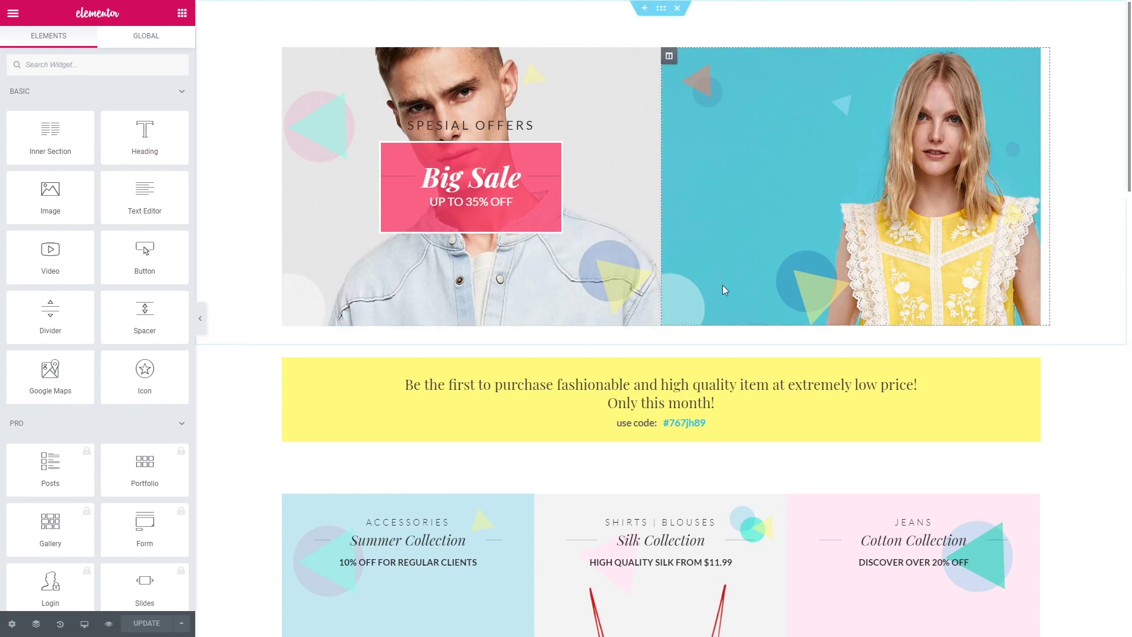
{"action": "mouse_move", "coordinate": [738, 163]}
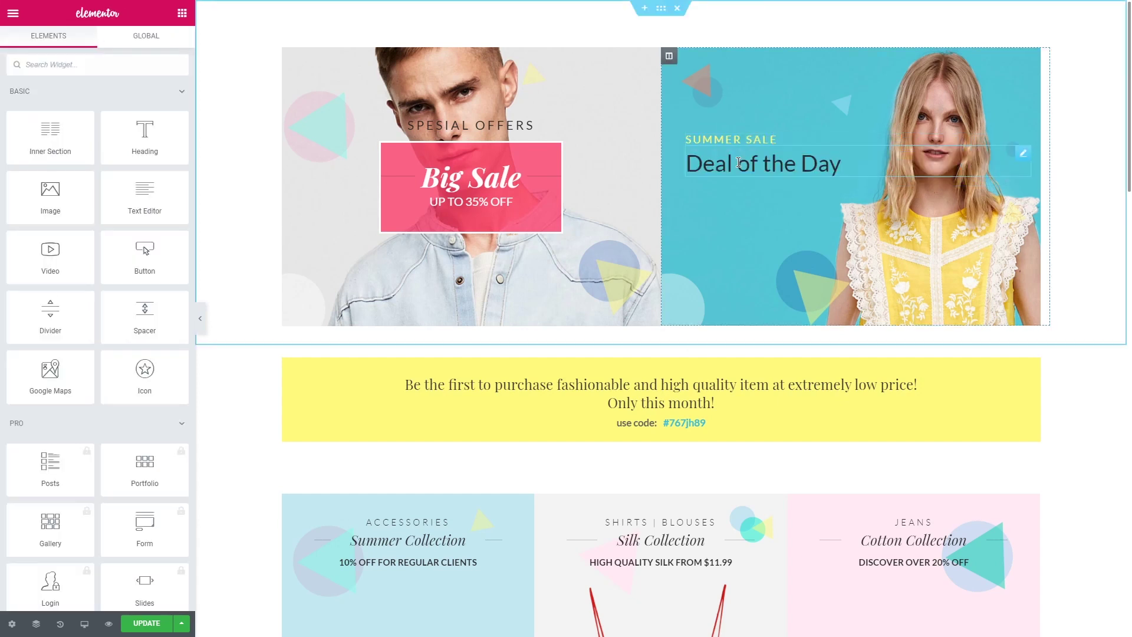
Step: Find the Countdown Timer widget and drop it beneath the Deal of the Day heading
{"action": "left_click", "coordinate": [182, 13]}
{"action": "type", "text": "countdown timer"}
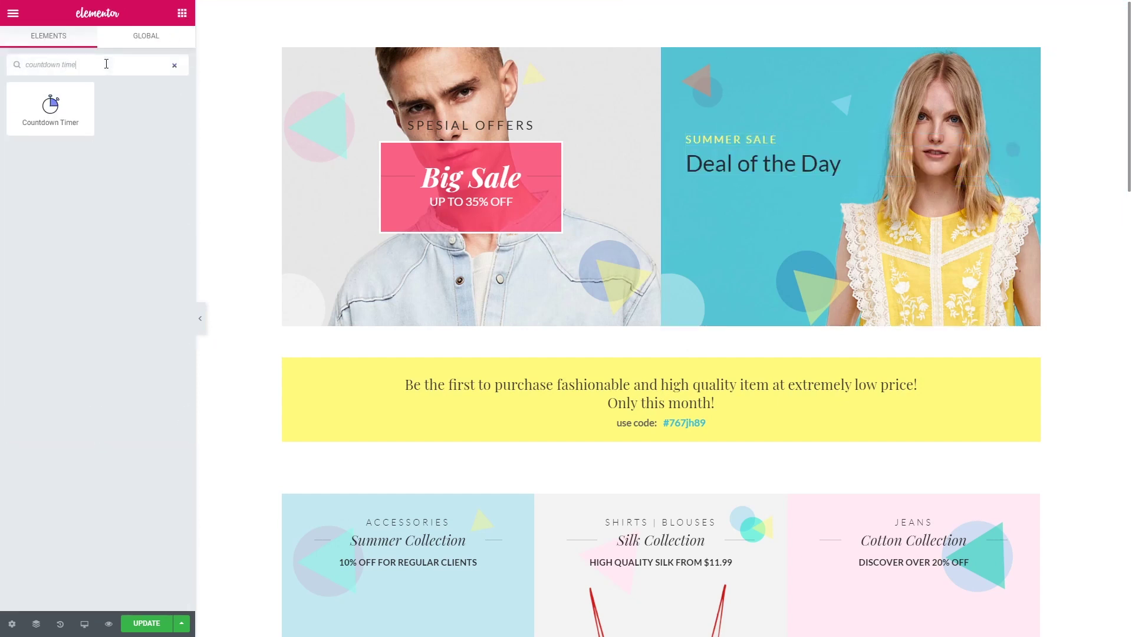
{"action": "left_click_drag", "start_coordinate": [51, 106], "coordinate": [598, 307]}
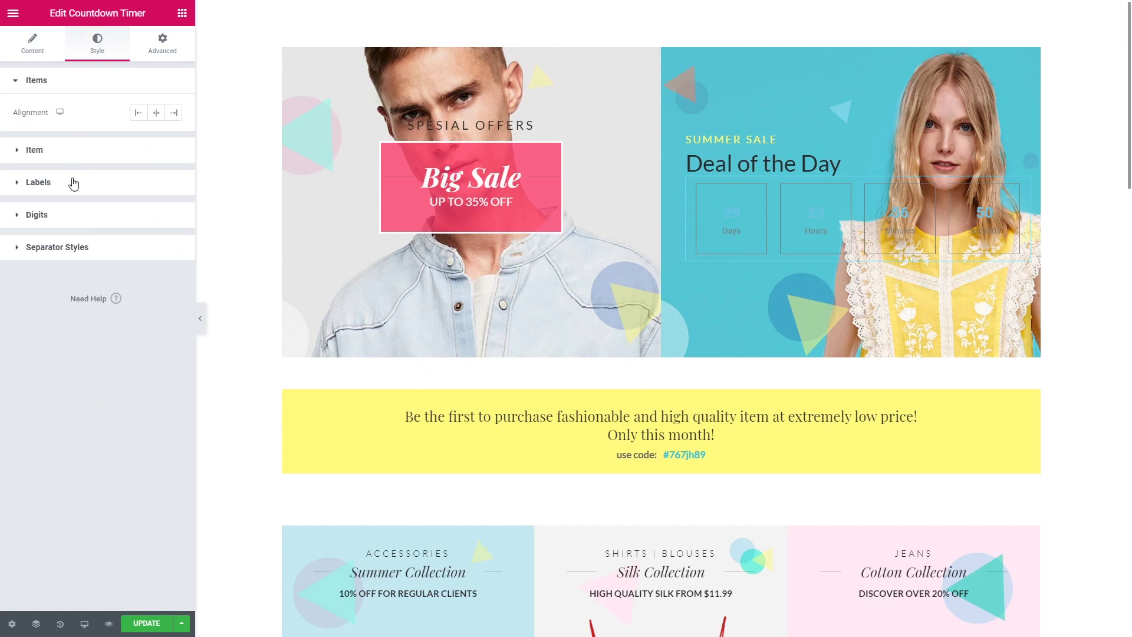
Step: Shorten the timer labels to Hrs, Min and Sec and set the blocks separator to ':'
{"action": "left_click", "coordinate": [27, 41]}
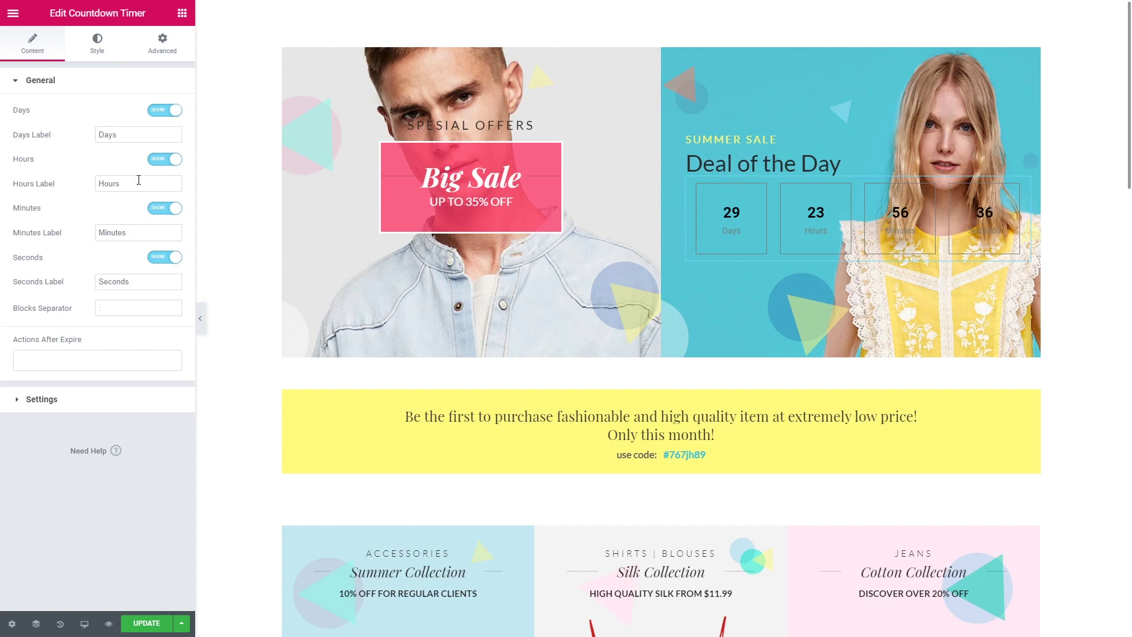
{"action": "left_click_drag", "start_coordinate": [131, 184], "coordinate": [109, 182]}
{"action": "type", "text": "rs"}
{"action": "left_click", "coordinate": [129, 232]}
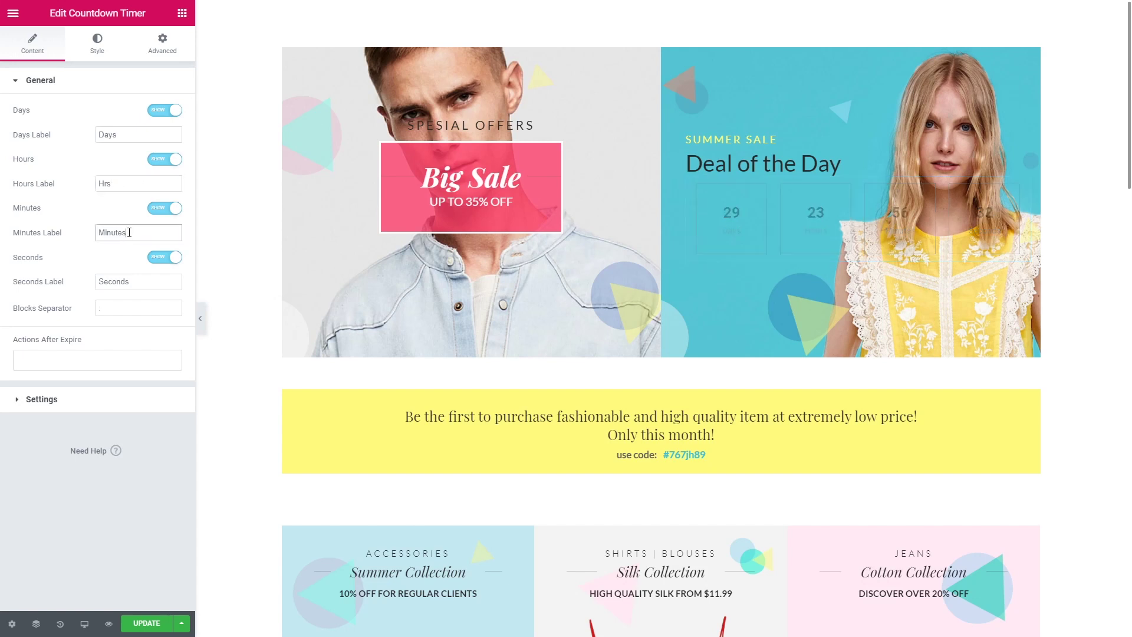
{"action": "key", "text": "Delete"}
{"action": "left_click_drag", "start_coordinate": [133, 281], "coordinate": [112, 281]}
{"action": "key", "text": "Delete"}
{"action": "left_click", "coordinate": [118, 307]}
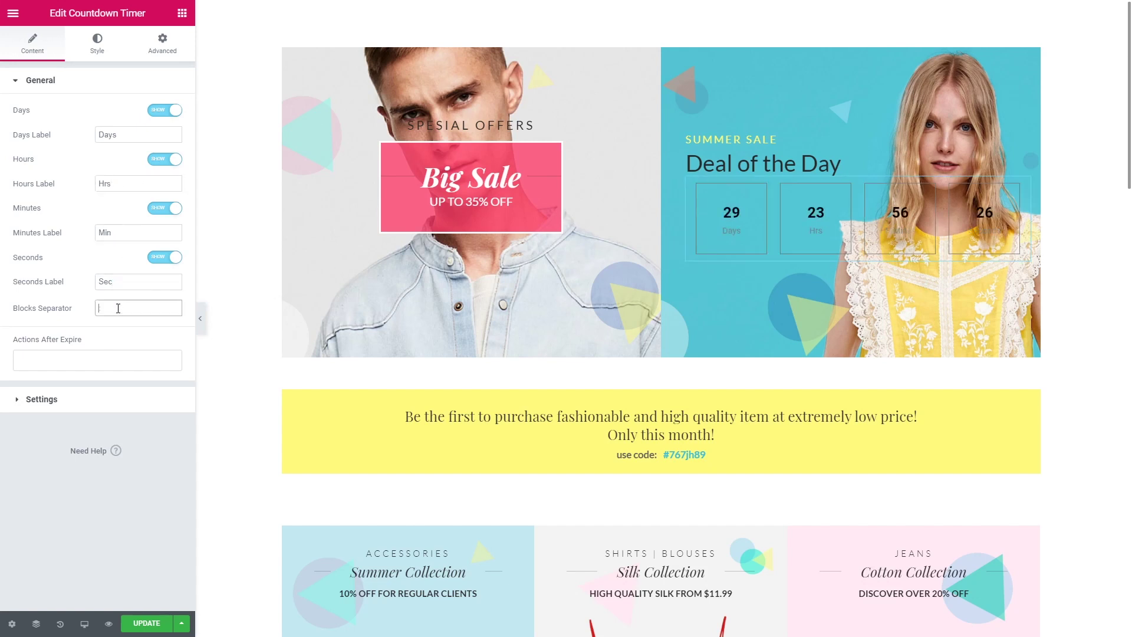
{"action": "type", "text": ":"}
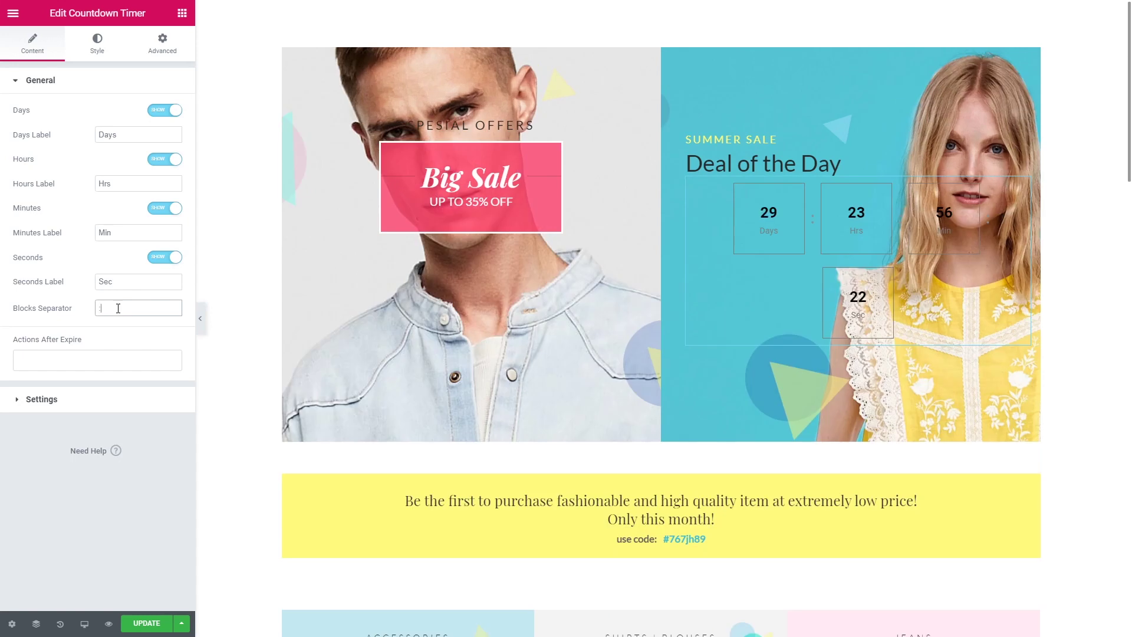
Step: Try a show-message expiry action, then remove it to leave no expiry actions
{"action": "left_click", "coordinate": [104, 360]}
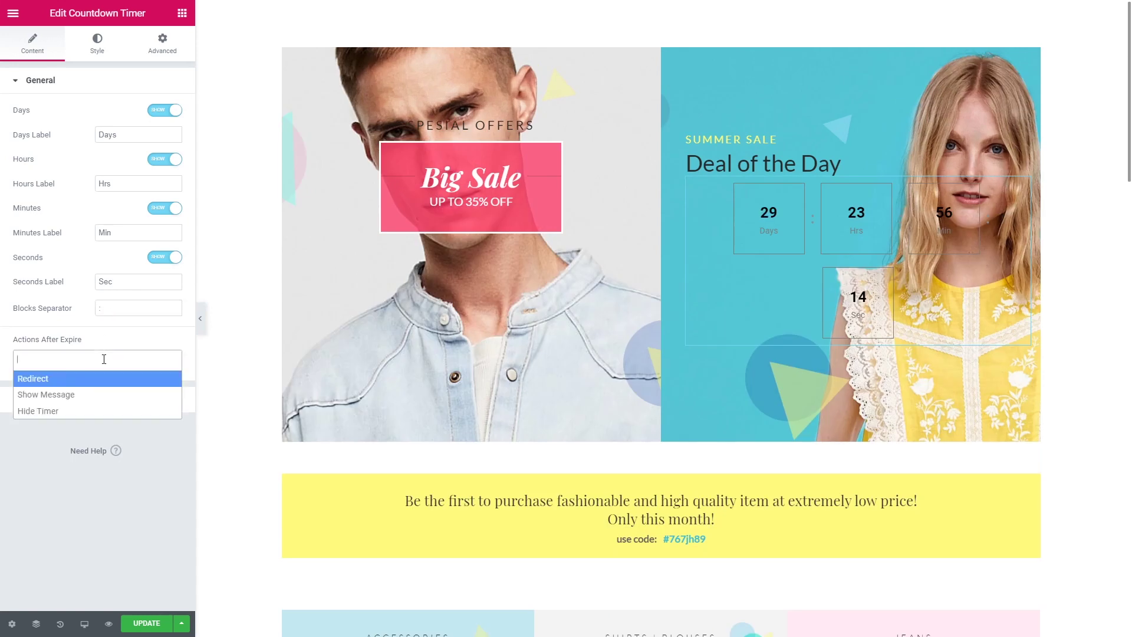
{"action": "left_click", "coordinate": [100, 395]}
{"action": "left_click", "coordinate": [53, 422]}
{"action": "type", "text": "Sorry this deal is over!"}
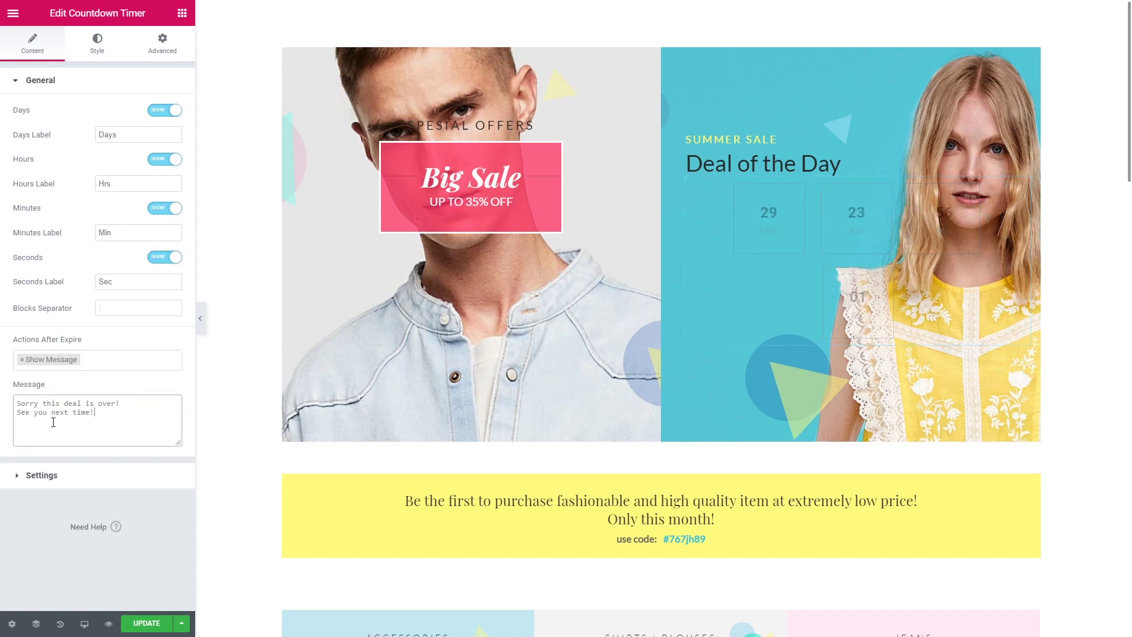
{"action": "left_click", "coordinate": [21, 359]}
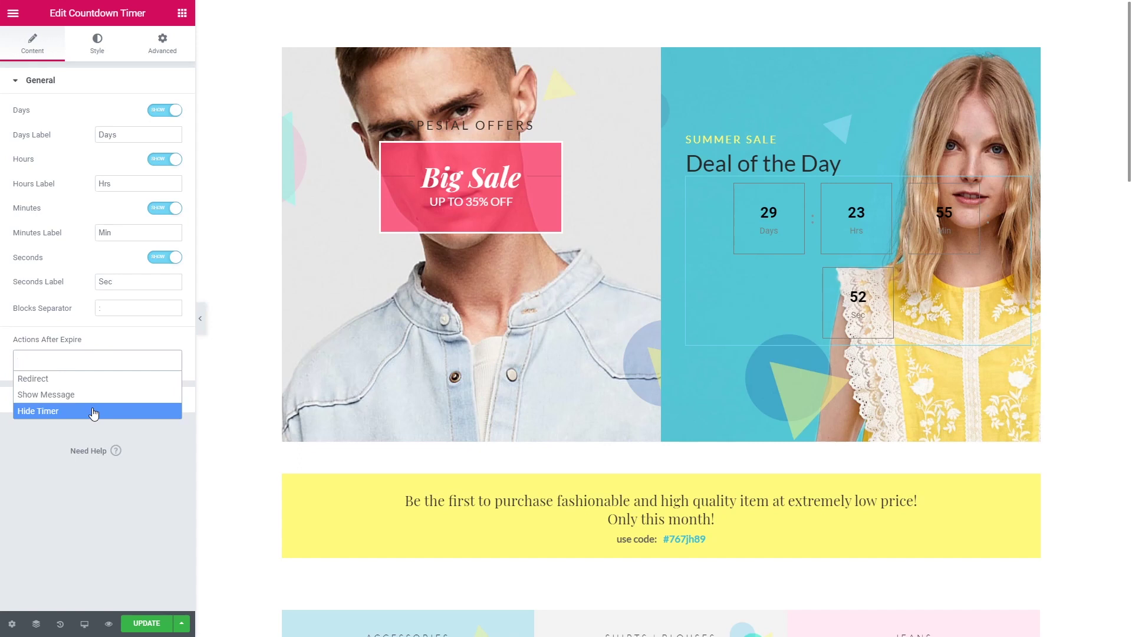
Step: Try the Evergreen and Endless timer types, then return to Due Date
{"action": "left_click", "coordinate": [102, 340]}
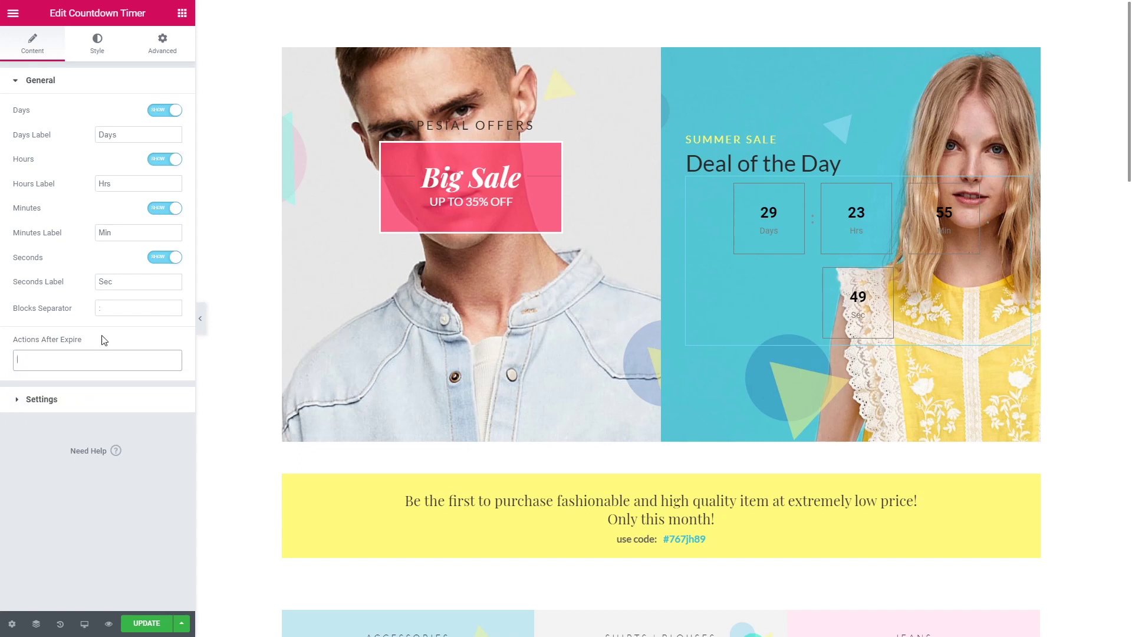
{"action": "left_click", "coordinate": [99, 400]}
{"action": "left_click", "coordinate": [176, 148]}
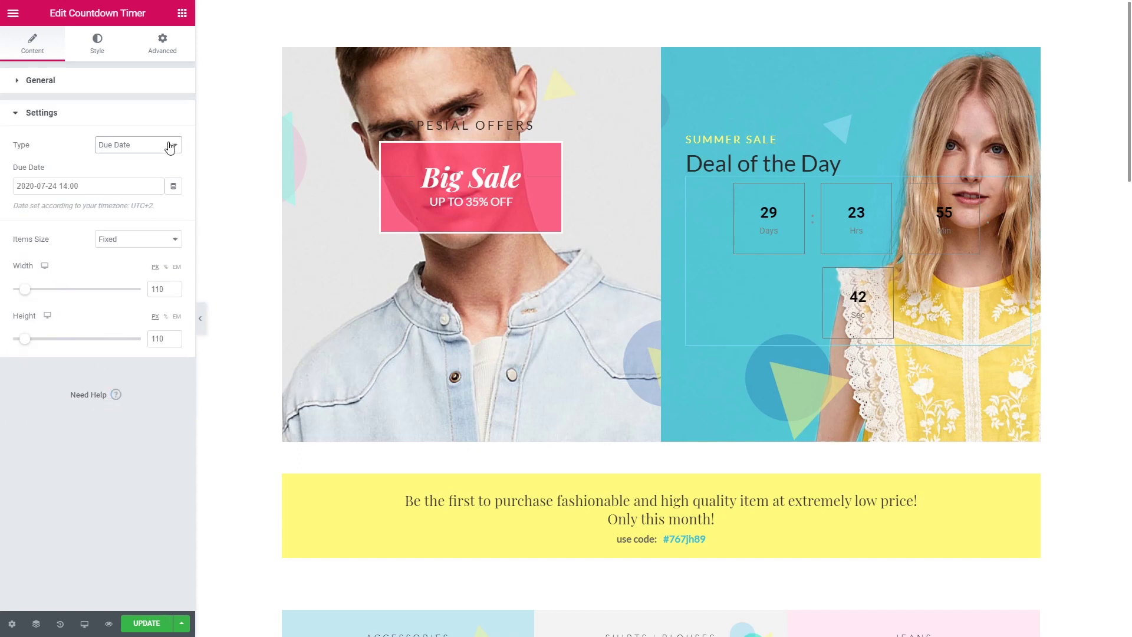
{"action": "left_click", "coordinate": [134, 160]}
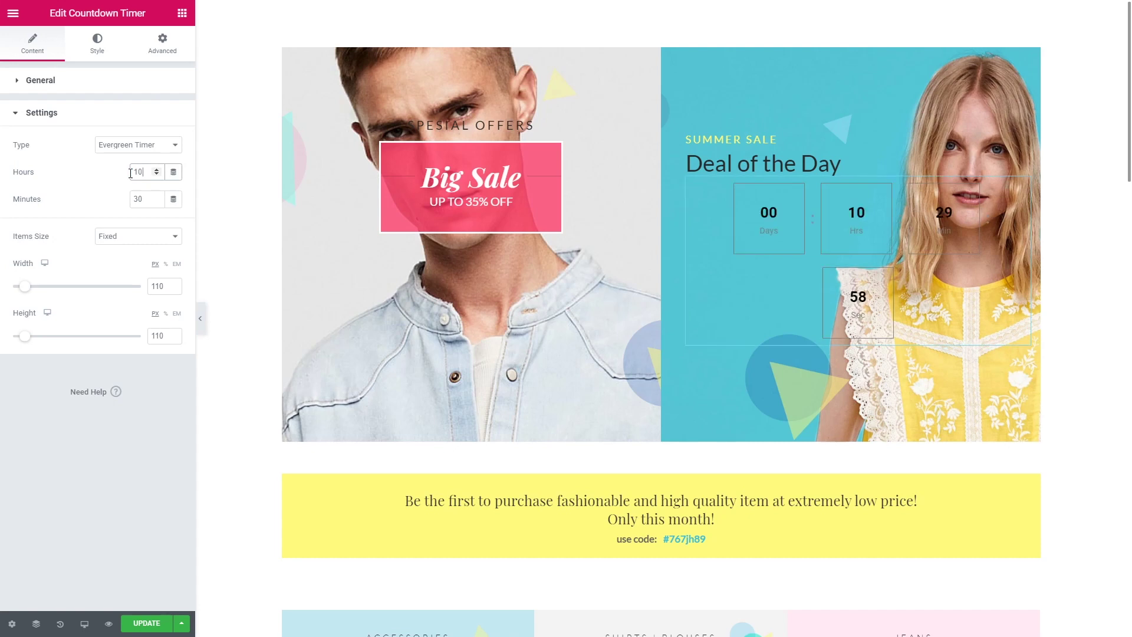
{"action": "left_click", "coordinate": [163, 179]}
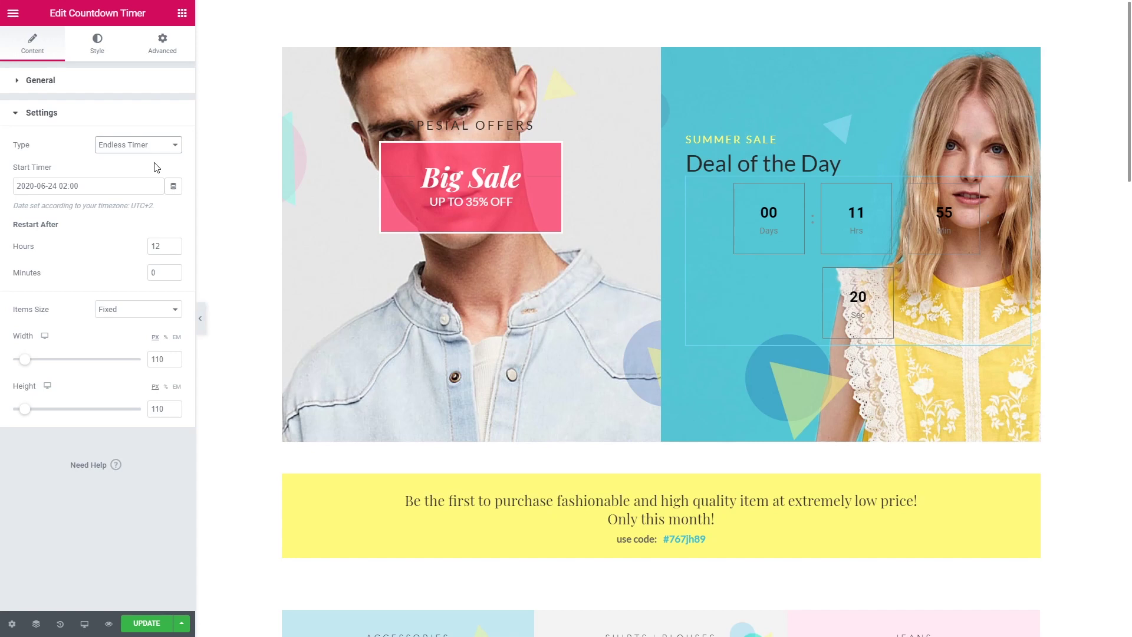
{"action": "left_click", "coordinate": [138, 144]}
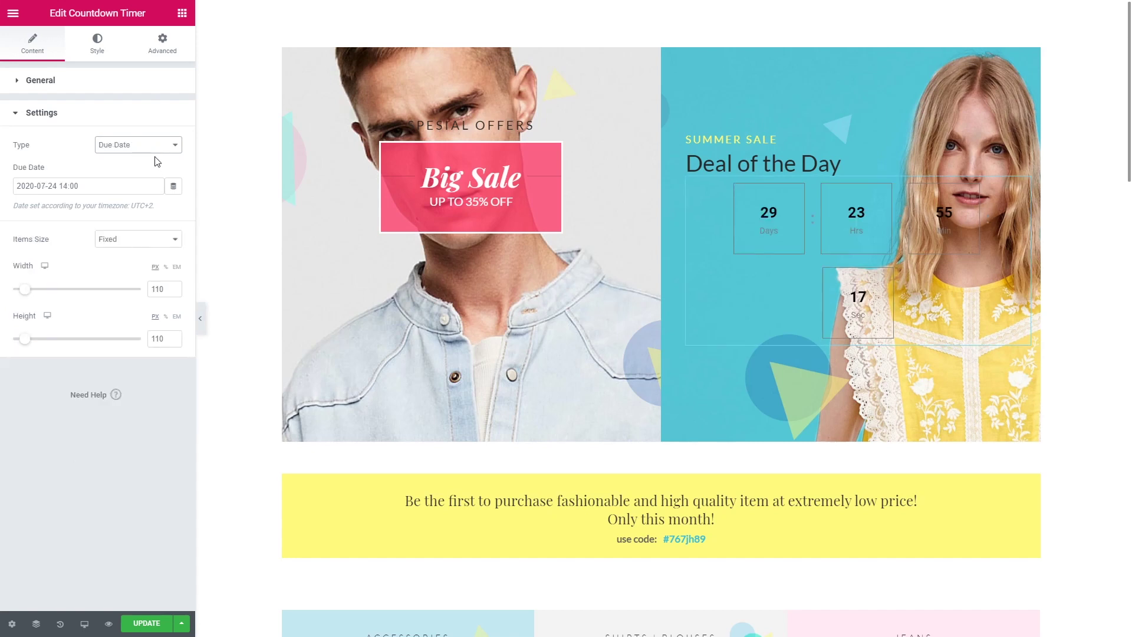
{"action": "left_click", "coordinate": [89, 187]}
{"action": "left_click", "coordinate": [104, 246]}
{"action": "scroll", "coordinate": [54, 389], "scroll_direction": "down", "scroll_amount": 4}
{"action": "left_click", "coordinate": [122, 167]}
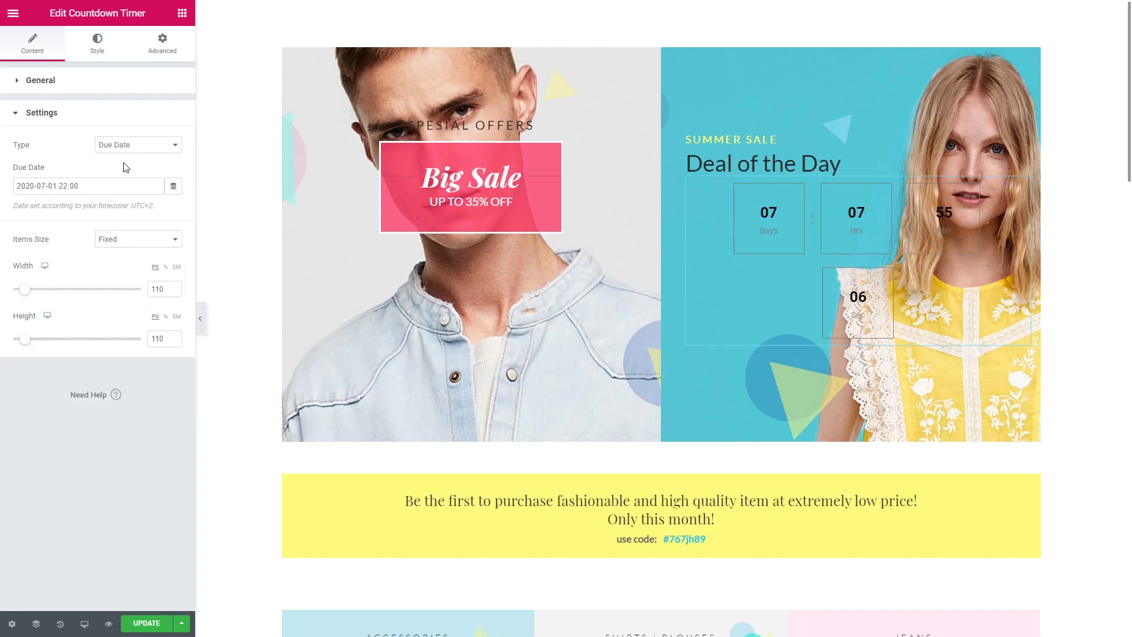
{"action": "left_click", "coordinate": [160, 241]}
{"action": "double_click", "coordinate": [157, 288]}
{"action": "type", "text": "65"}
{"action": "double_click", "coordinate": [158, 338]}
{"action": "type", "text": "11"}
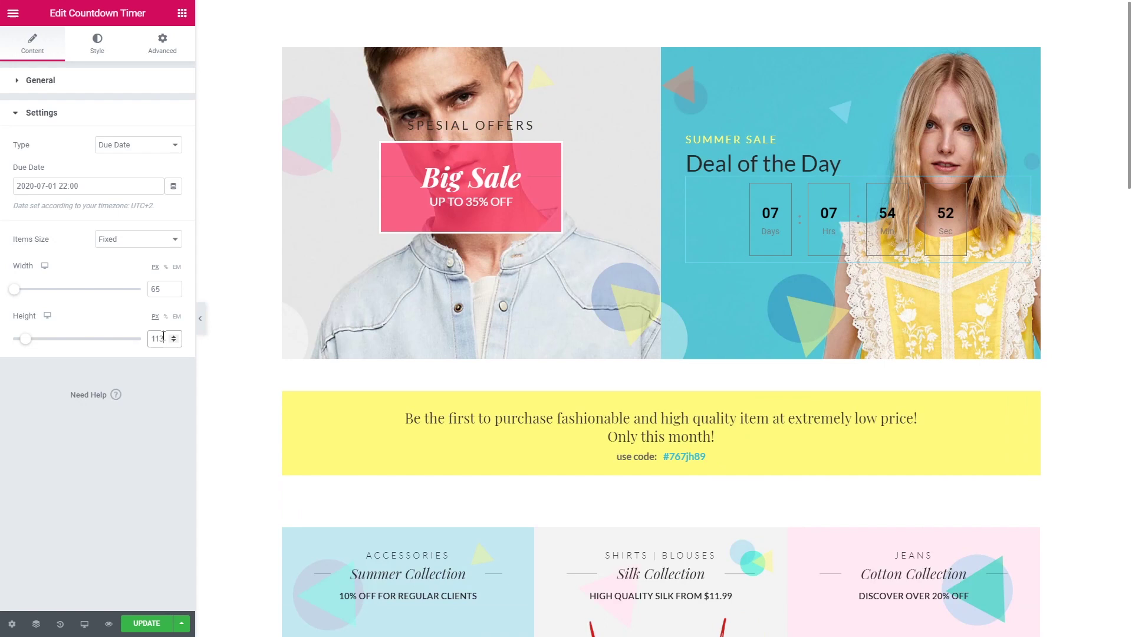
Step: Try a white Classic background on the countdown items, then remove it
{"action": "left_click", "coordinate": [98, 43]}
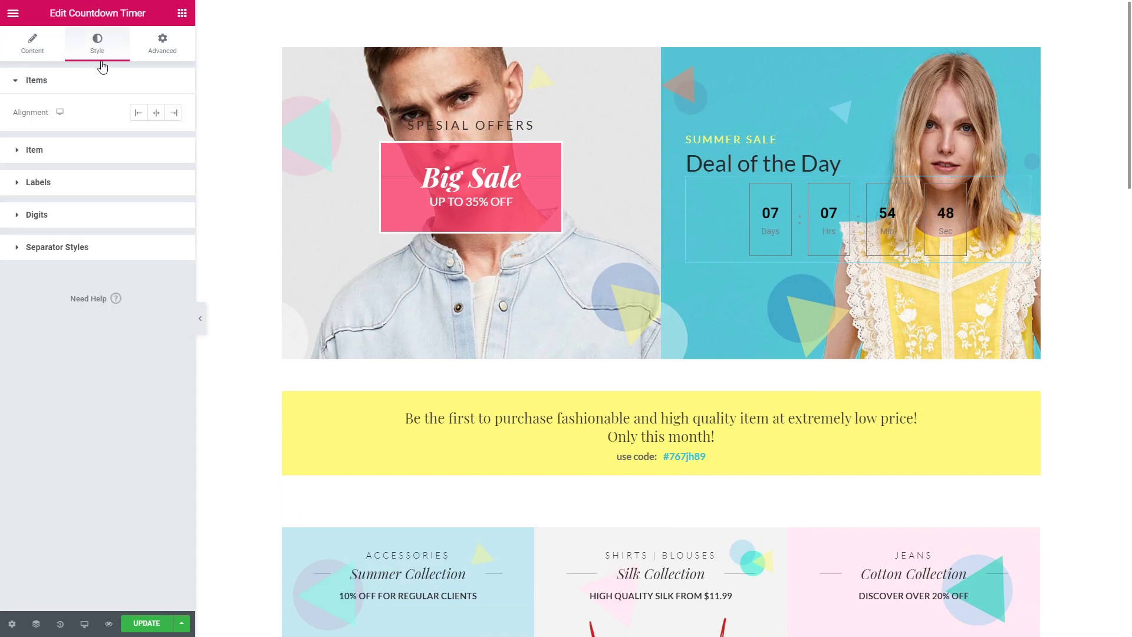
{"action": "left_click", "coordinate": [99, 152]}
{"action": "left_click", "coordinate": [156, 145]}
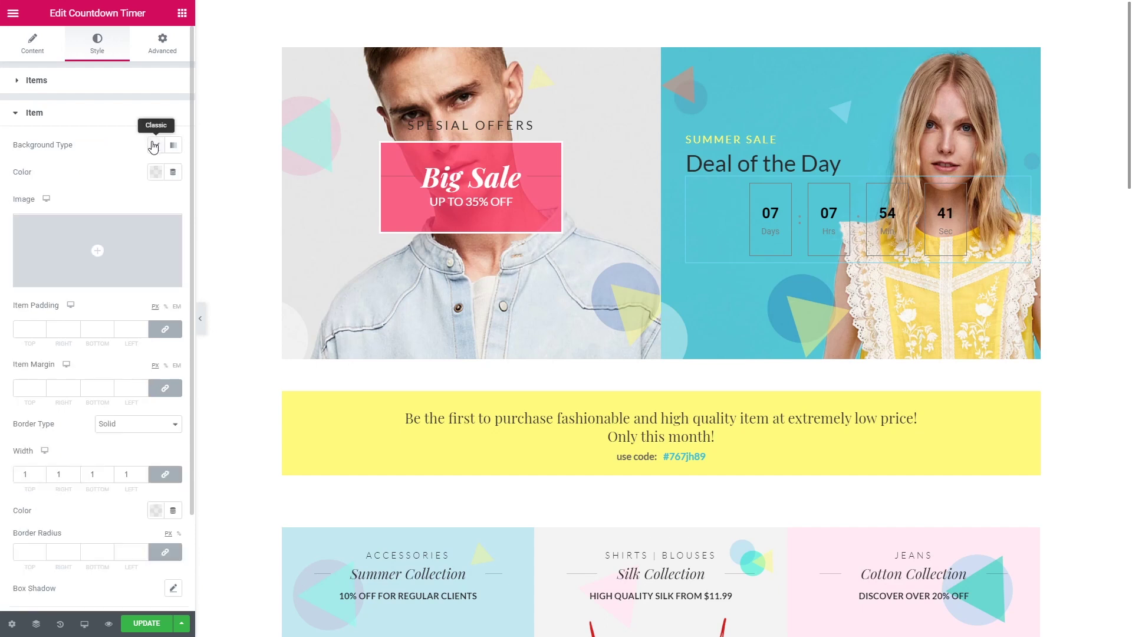
{"action": "left_click", "coordinate": [156, 172]}
{"action": "left_click", "coordinate": [153, 241]}
{"action": "left_click_drag", "start_coordinate": [153, 241], "coordinate": [89, 224]}
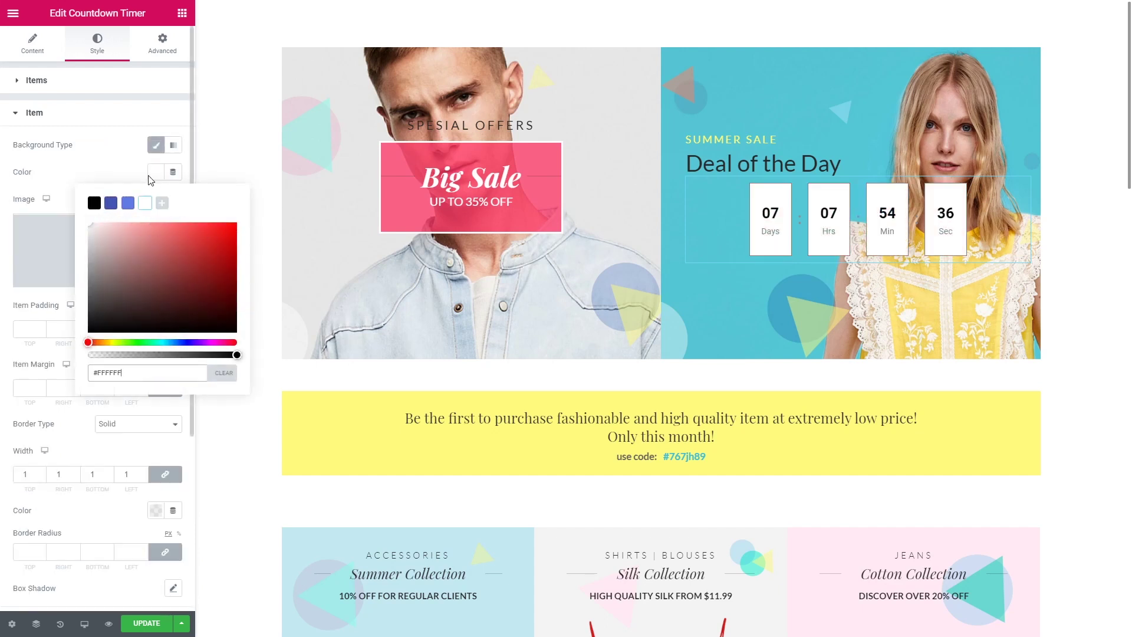
{"action": "left_click", "coordinate": [155, 146]}
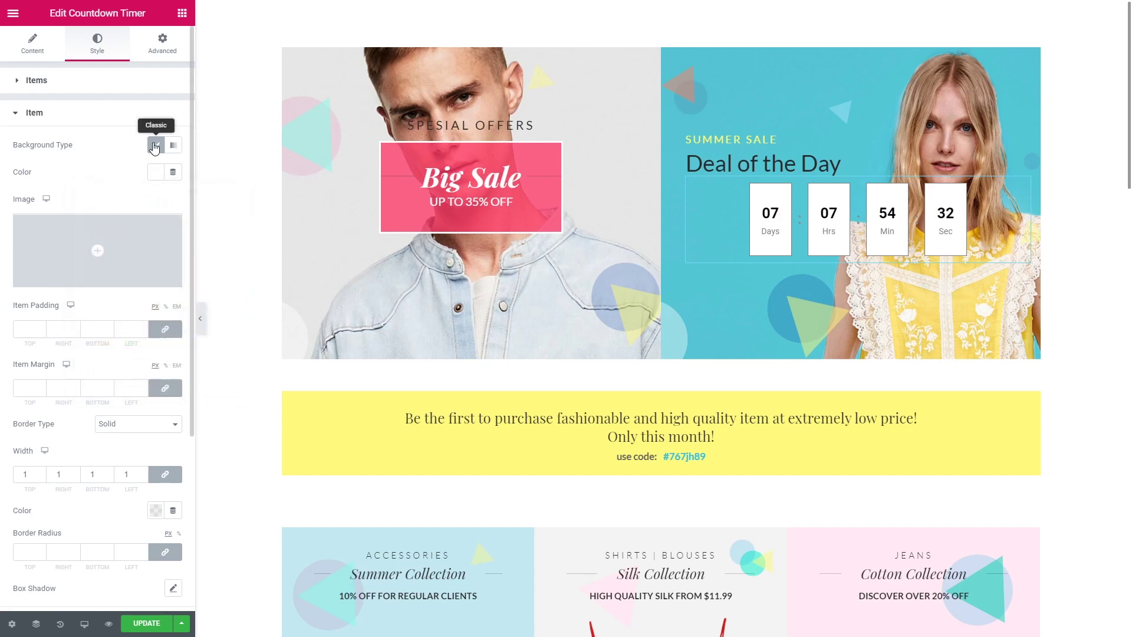
{"action": "left_click", "coordinate": [156, 146]}
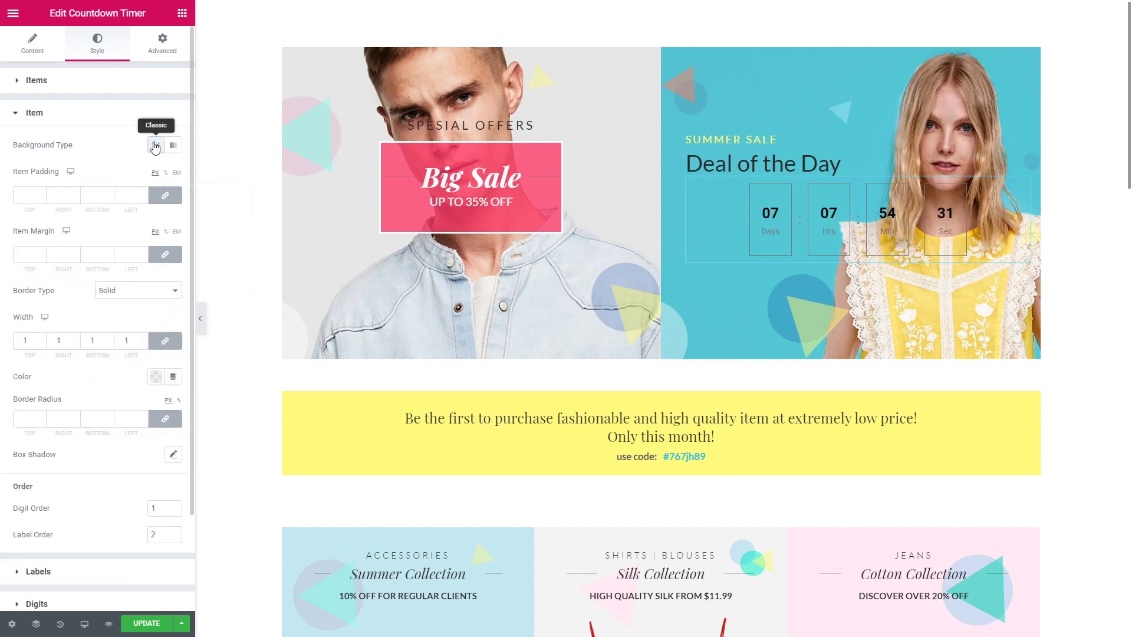
Step: Set the item border type to None and item padding and margin to 0
{"action": "left_click", "coordinate": [128, 306]}
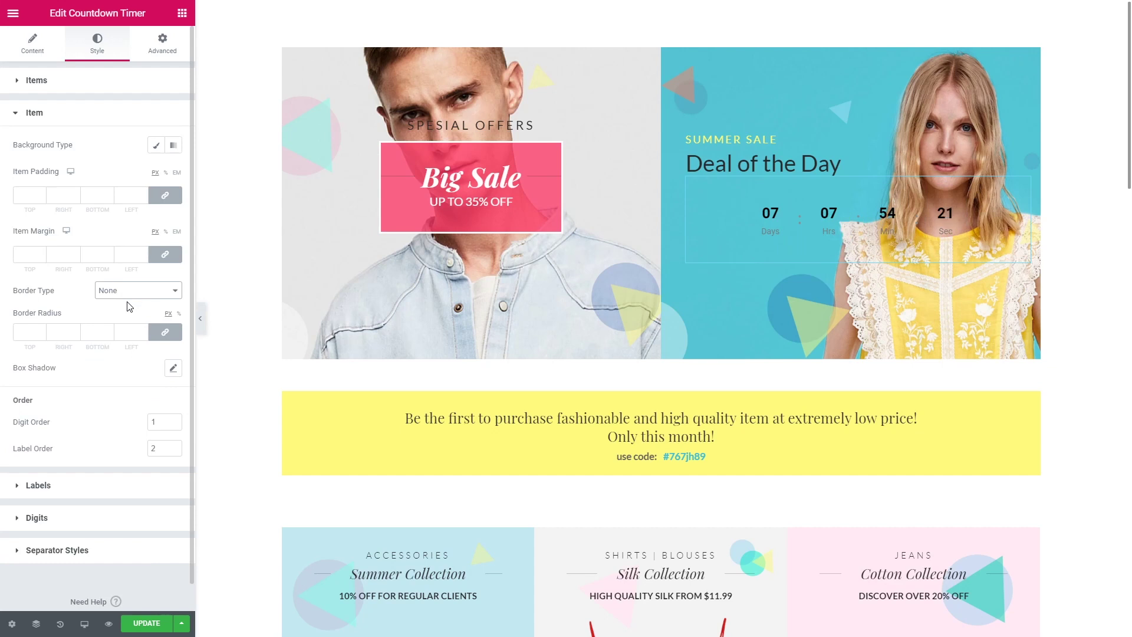
{"action": "type", "text": "0"}
{"action": "left_click", "coordinate": [29, 254]}
{"action": "type", "text": "0"}
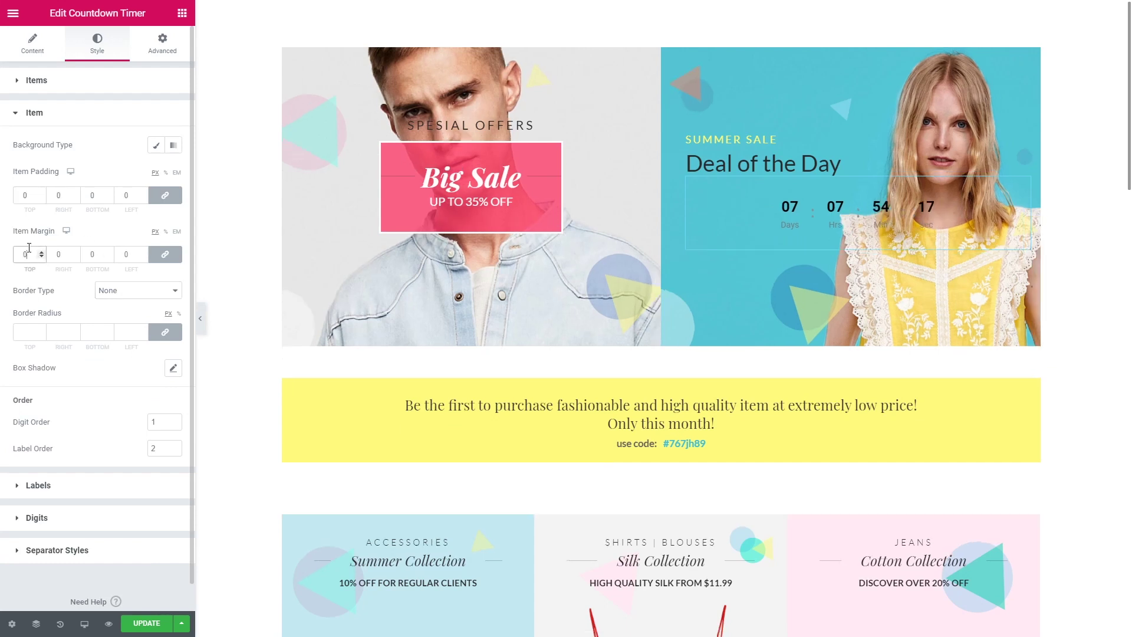
{"action": "left_click", "coordinate": [92, 231]}
Step: Make the countdown labels yellow
{"action": "left_click", "coordinate": [86, 488]}
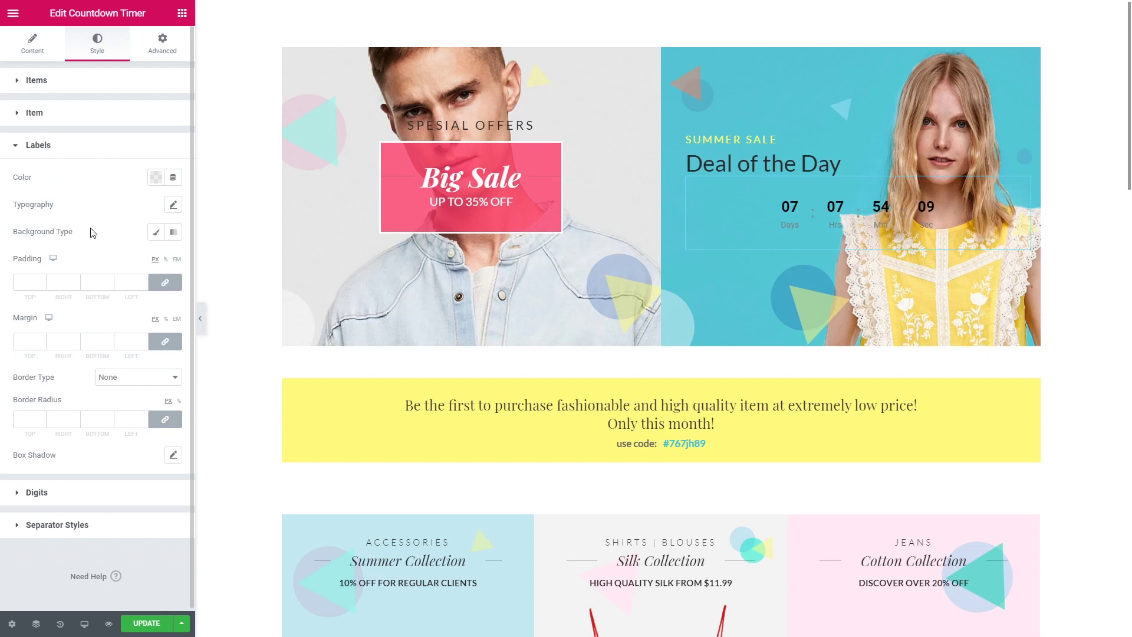
{"action": "left_click", "coordinate": [157, 178]}
{"action": "left_click", "coordinate": [142, 248]}
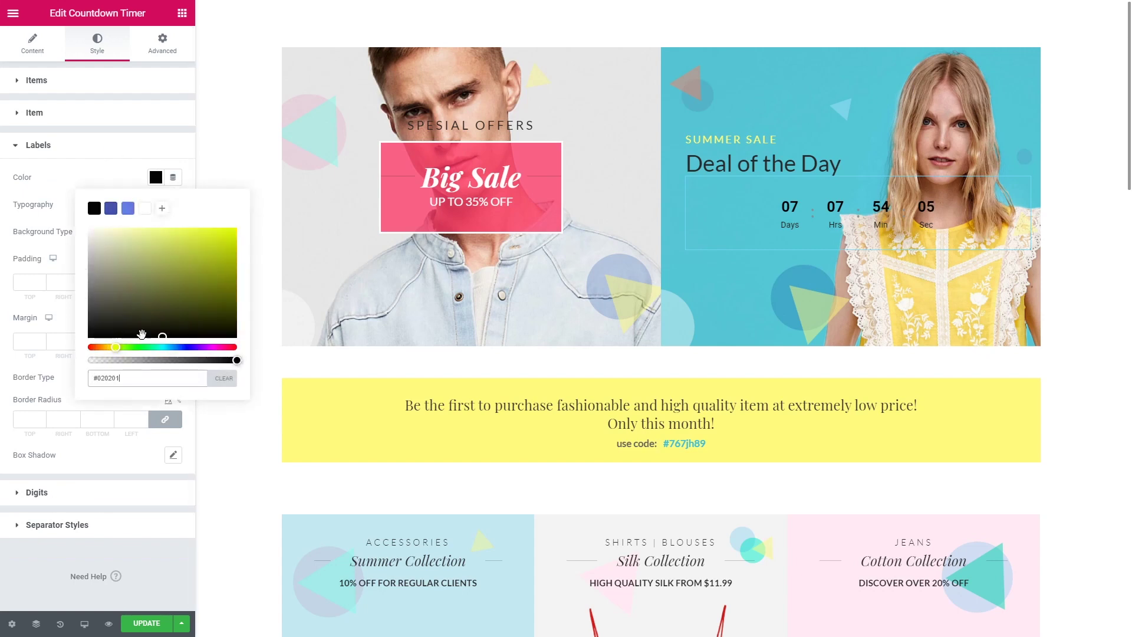
{"action": "left_click", "coordinate": [157, 178]}
Step: Set the labels to lowercase Lato at weight 500, with zero padding and margin
{"action": "left_click", "coordinate": [175, 206]}
{"action": "left_click", "coordinate": [128, 239]}
{"action": "scroll", "coordinate": [125, 293], "scroll_direction": "down", "scroll_amount": 5}
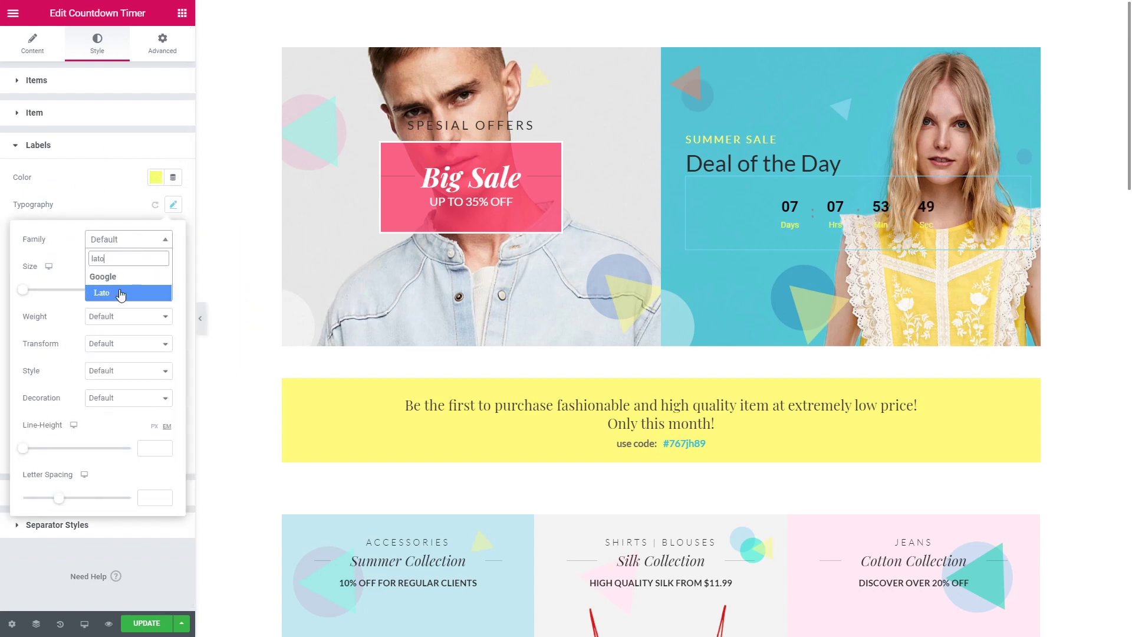
{"action": "left_click", "coordinate": [100, 221]}
{"action": "left_click", "coordinate": [129, 316]}
{"action": "left_click", "coordinate": [101, 346]}
{"action": "left_click", "coordinate": [110, 371]}
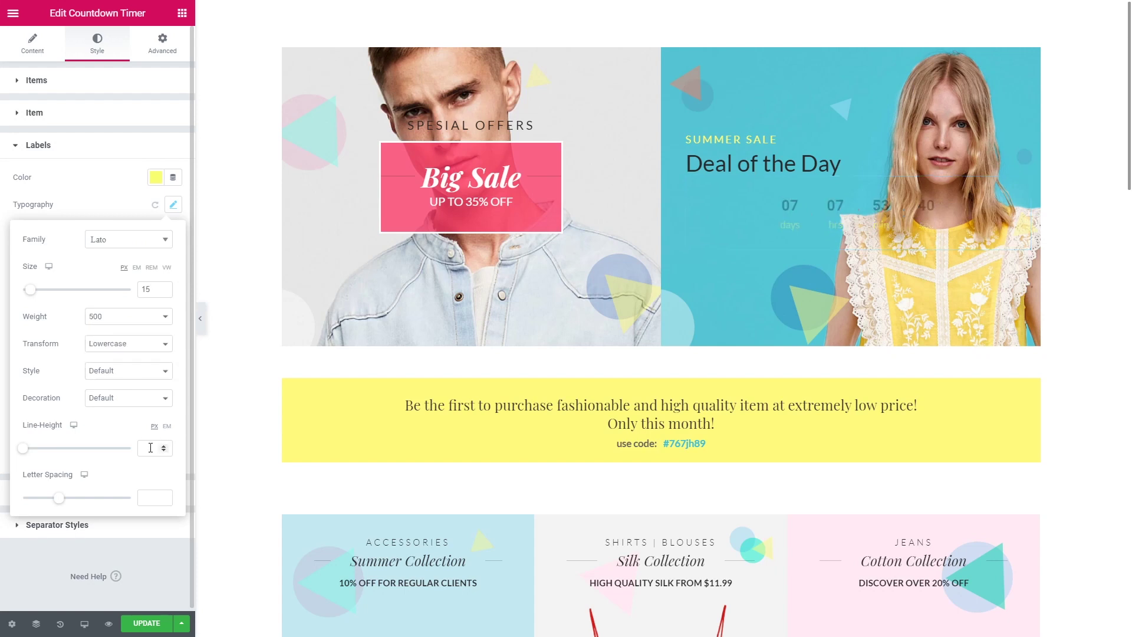
{"action": "left_click", "coordinate": [153, 448]}
{"action": "type", "text": "15.6"}
{"action": "left_click", "coordinate": [173, 207]}
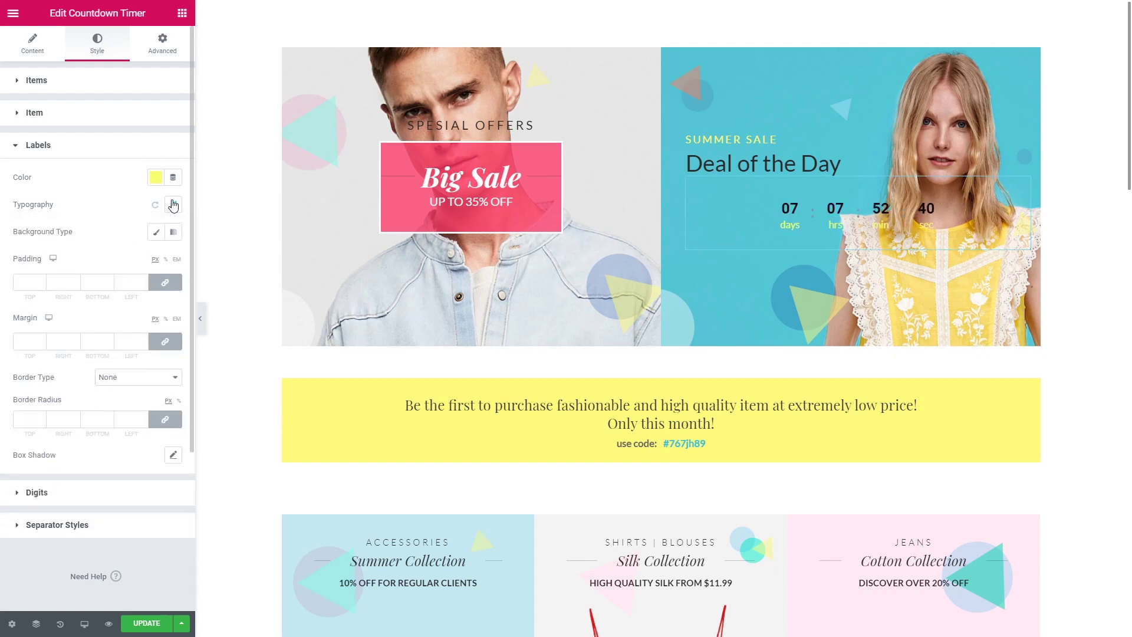
{"action": "left_click", "coordinate": [30, 341]}
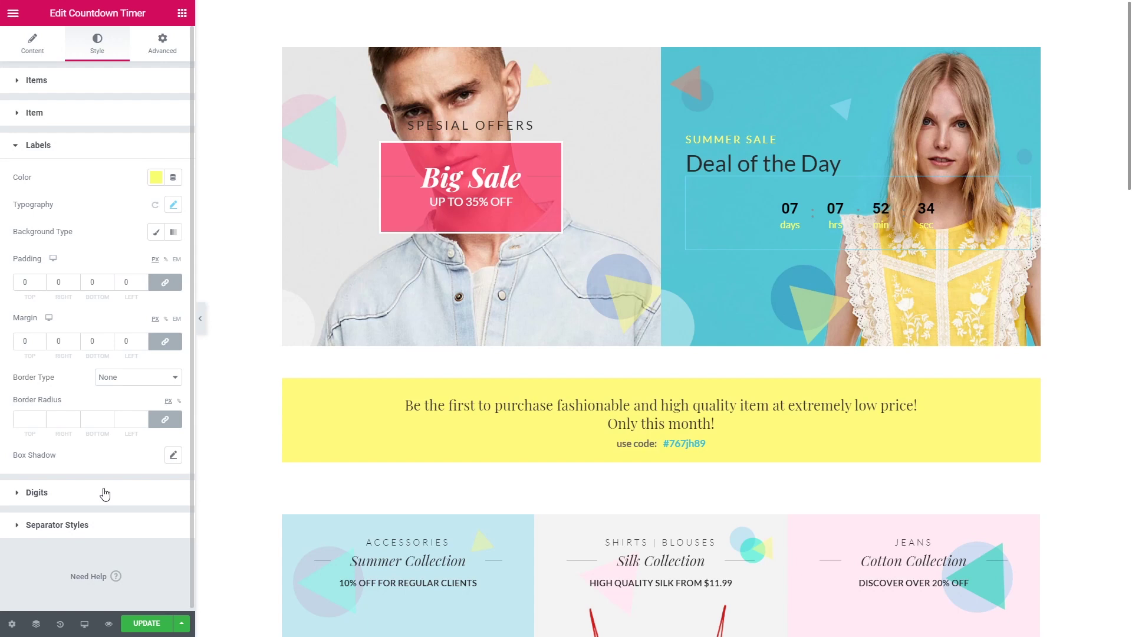
Step: Make the countdown digits white with 20 px top padding
{"action": "left_click", "coordinate": [105, 492]}
{"action": "left_click", "coordinate": [156, 211]}
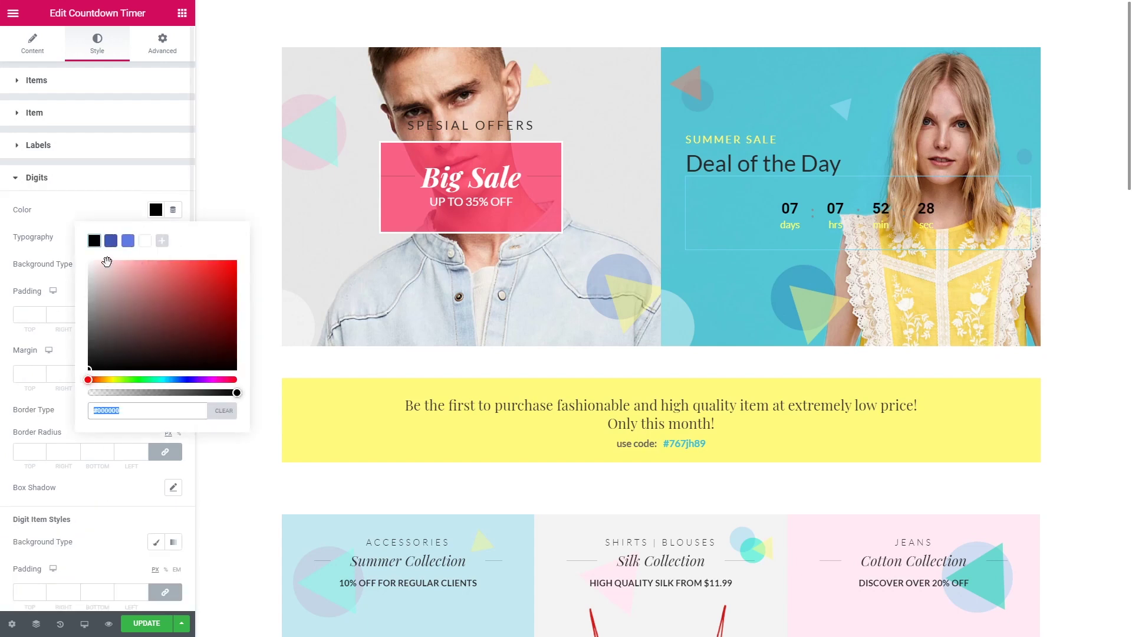
{"action": "left_click", "coordinate": [89, 259]}
{"action": "left_click", "coordinate": [173, 237]}
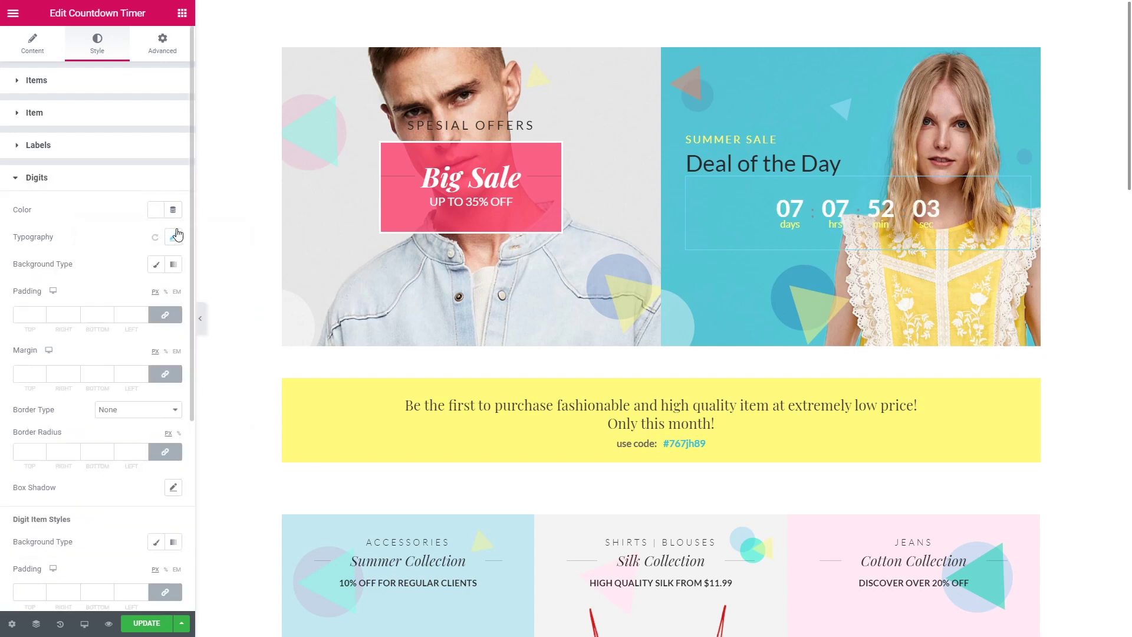
{"action": "type", "text": "20"}
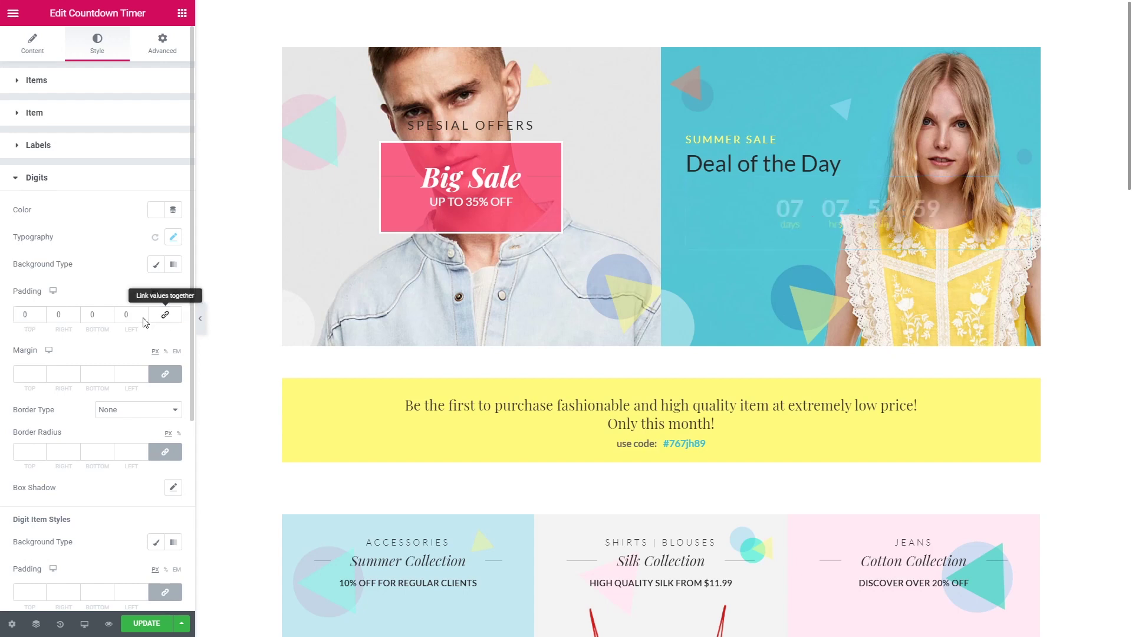
{"action": "scroll", "coordinate": [98, 354], "scroll_direction": "down", "scroll_amount": 5}
{"action": "type", "text": "20"}
{"action": "left_click", "coordinate": [30, 311]}
Step: Try a pale pink Classic background behind the digits, then remove it
{"action": "left_click", "coordinate": [156, 260]}
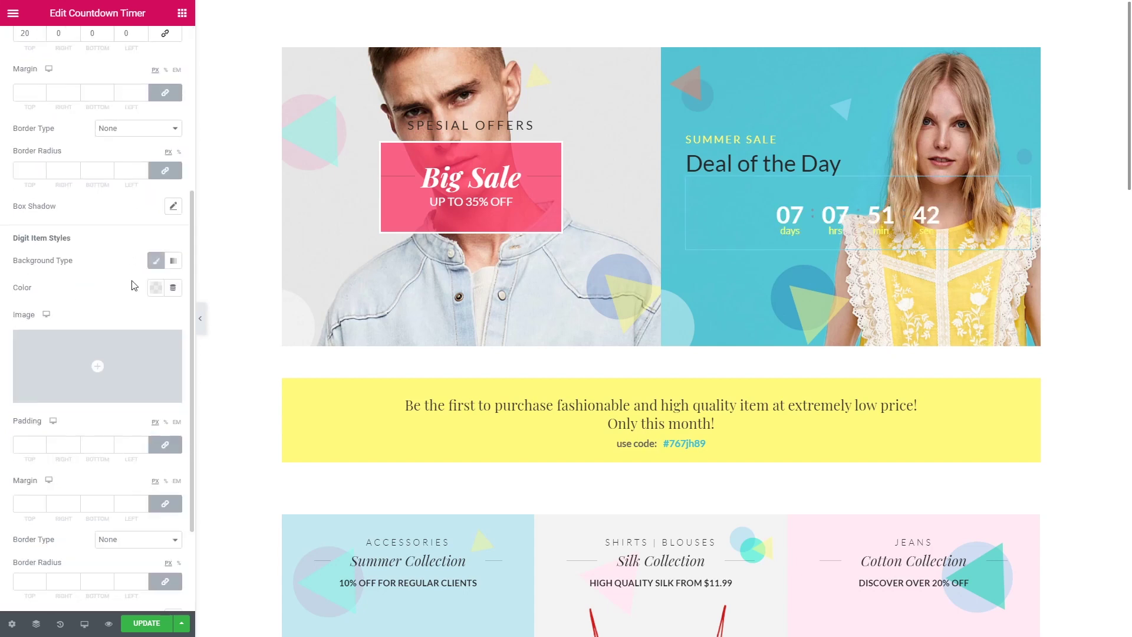
{"action": "left_click", "coordinate": [156, 288]}
{"action": "left_click", "coordinate": [126, 379]}
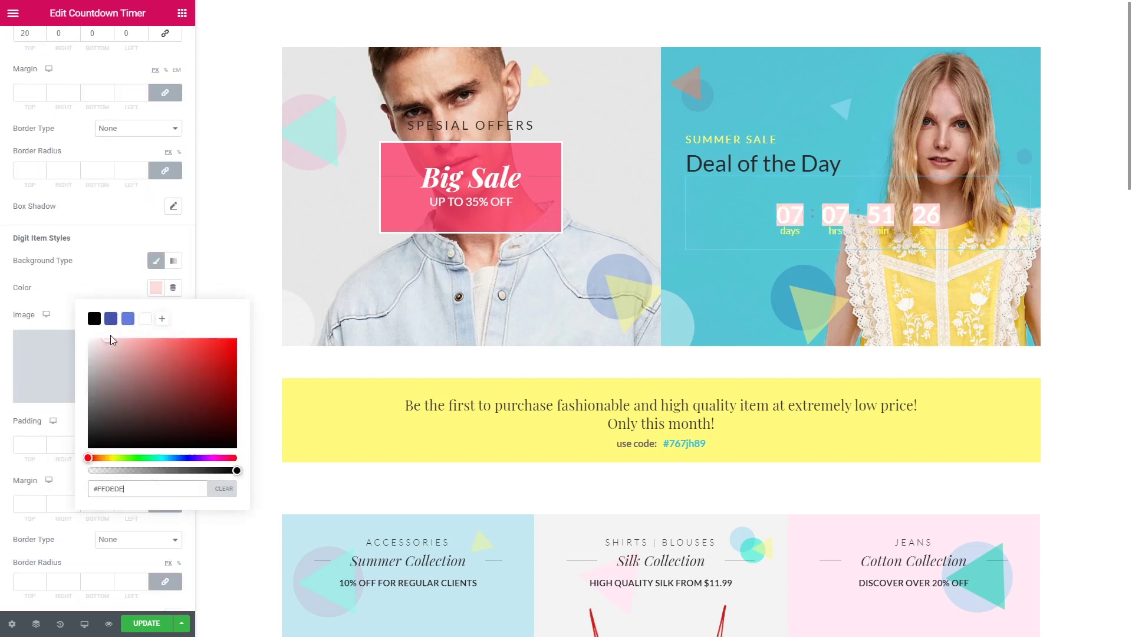
{"action": "left_click", "coordinate": [158, 262]}
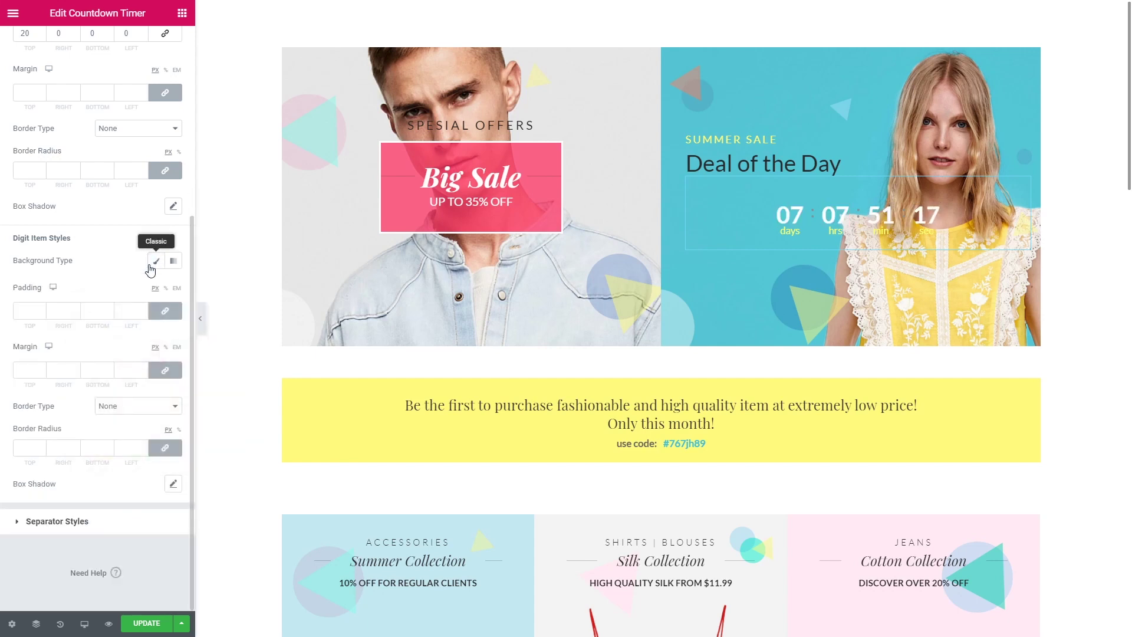
Step: Set the separators to size 36 in IBM Plex Sans with zero margin
{"action": "left_click", "coordinate": [57, 521]}
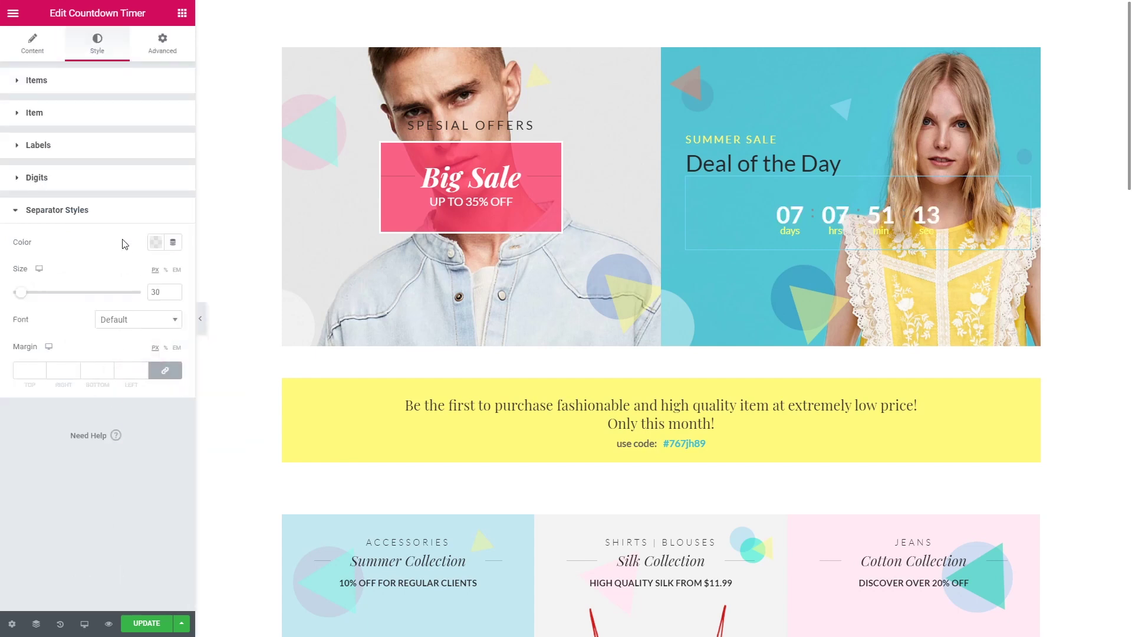
{"action": "left_click", "coordinate": [156, 243]}
{"action": "left_click", "coordinate": [162, 293]}
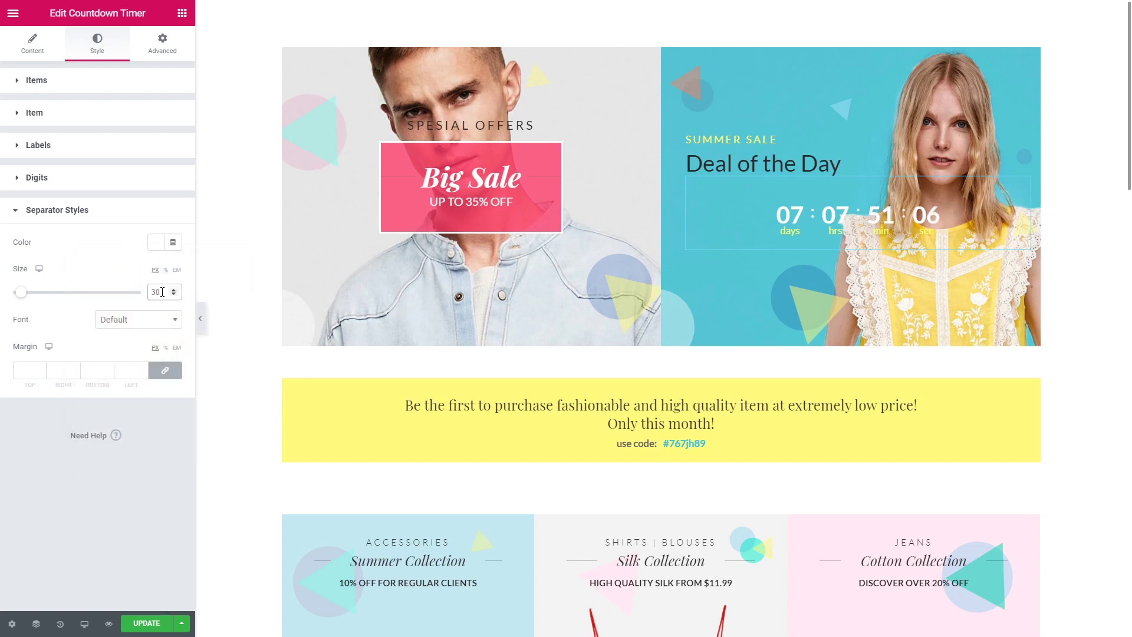
{"action": "type", "text": "6"}
{"action": "left_click", "coordinate": [137, 320]}
{"action": "type", "text": "ibm"}
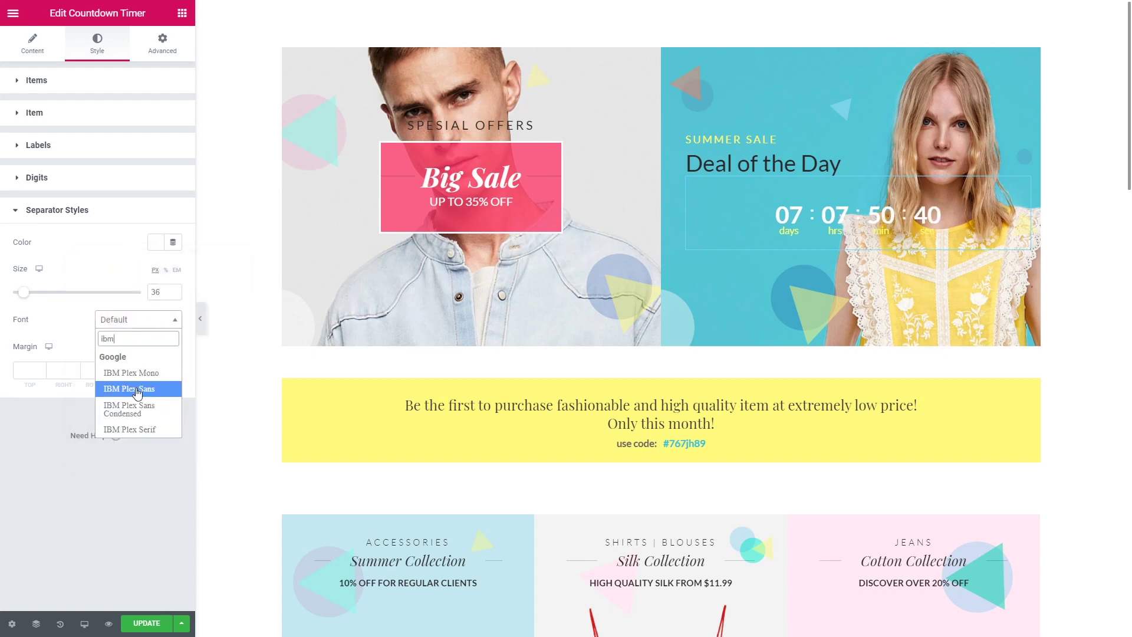
{"action": "left_click", "coordinate": [124, 389]}
{"action": "left_click", "coordinate": [30, 368]}
{"action": "type", "text": "0"}
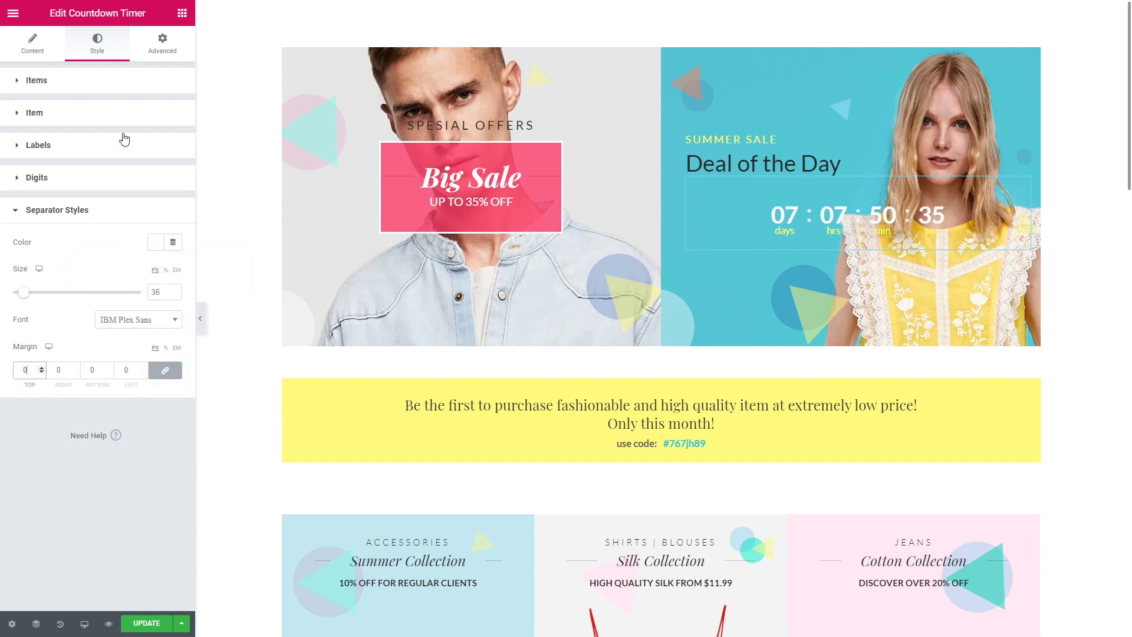
Step: Set the timer's margin to top -31 and left -265, then hide the panel
{"action": "left_click", "coordinate": [161, 43]}
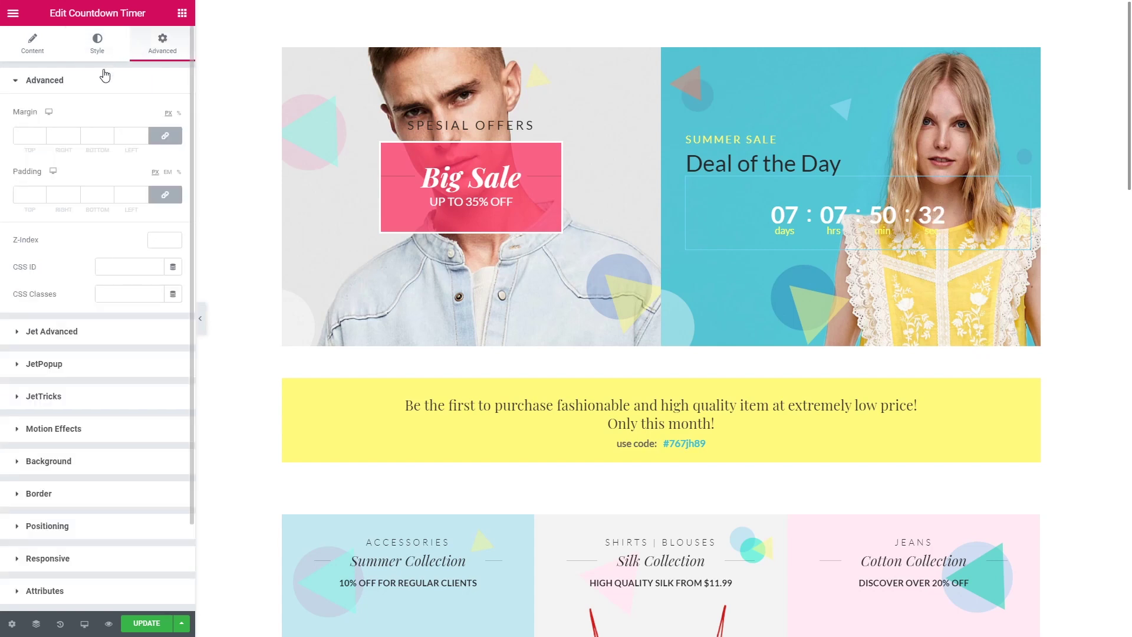
{"action": "left_click", "coordinate": [164, 135]}
{"action": "left_click", "coordinate": [29, 135]}
{"action": "type", "text": "-31"}
{"action": "left_click", "coordinate": [131, 135]}
{"action": "type", "text": "-265"}
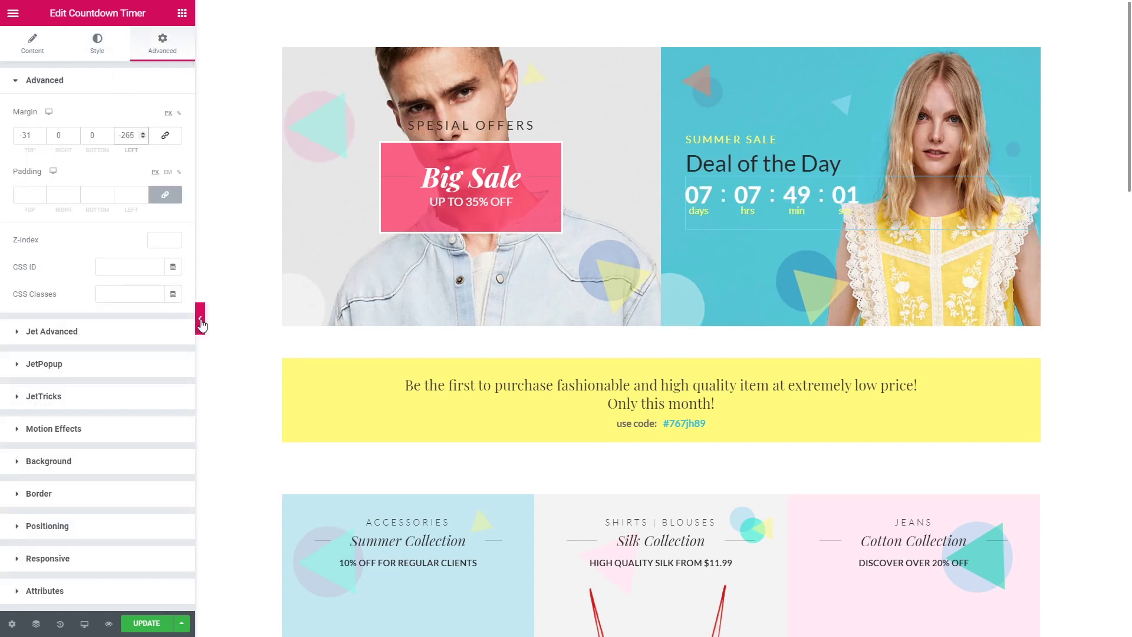
{"action": "left_click", "coordinate": [200, 318]}
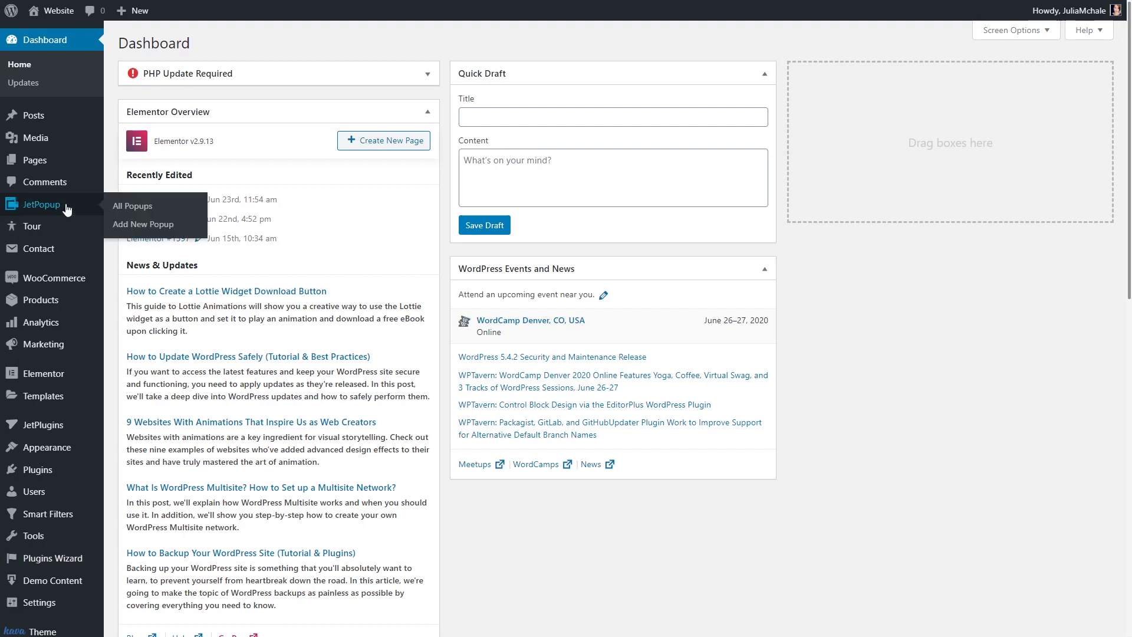
Step: Open JetPopup's All Popups list from the dashboard sidebar
{"action": "left_click", "coordinate": [124, 205]}
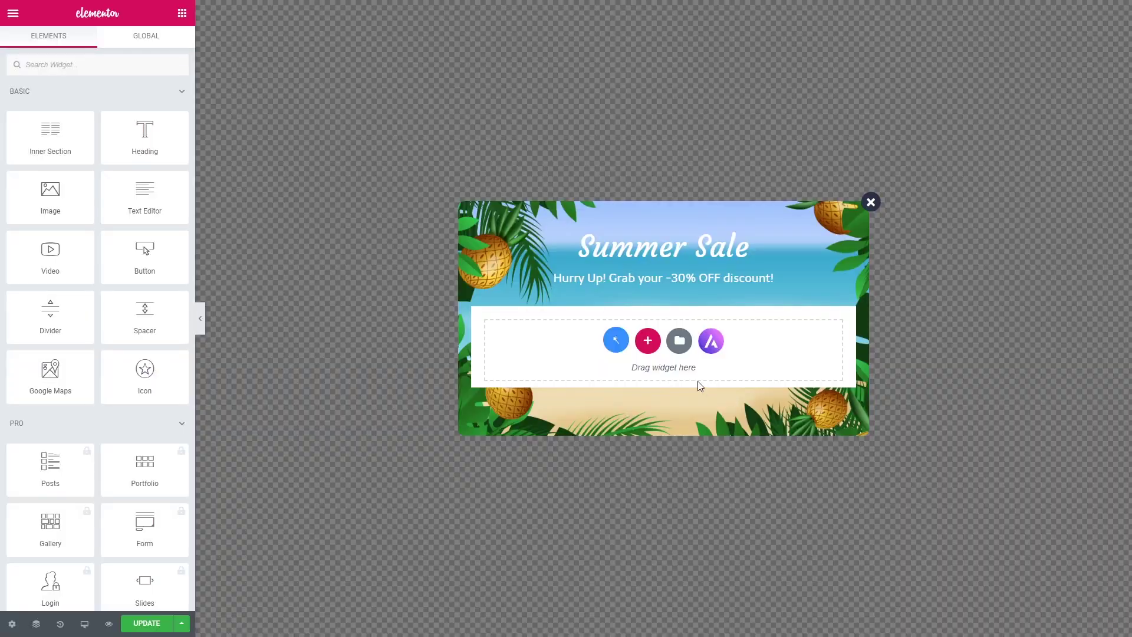
Step: Add a new popup section holding a countdown timer with days hidden
{"action": "left_click", "coordinate": [648, 340]}
{"action": "left_click", "coordinate": [534, 373]}
{"action": "left_click", "coordinate": [183, 13]}
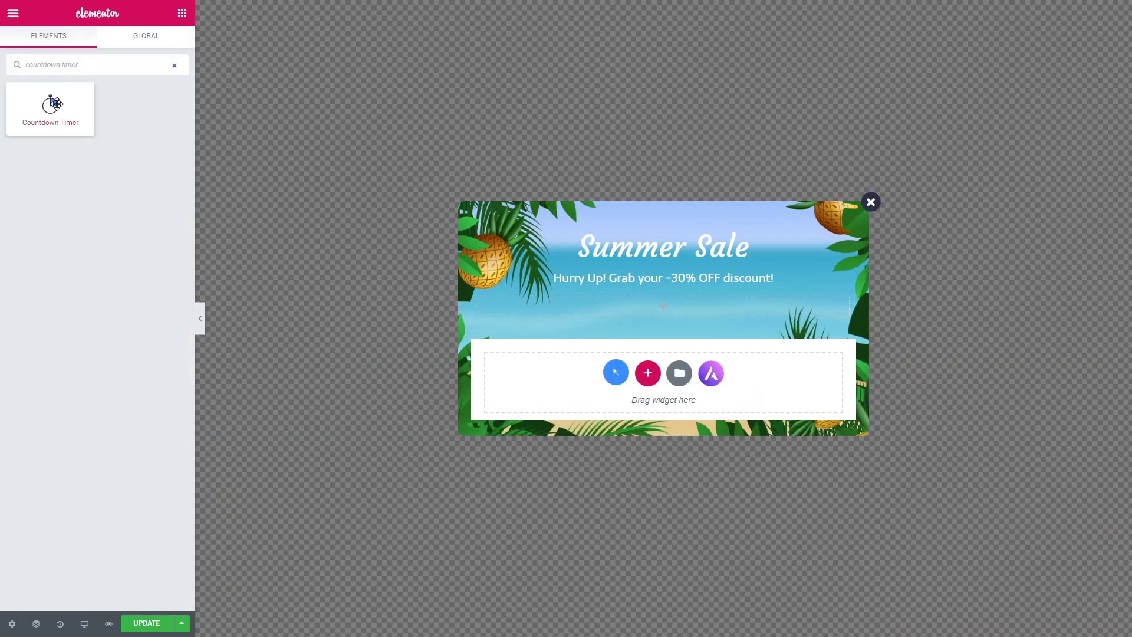
{"action": "left_click_drag", "start_coordinate": [53, 106], "coordinate": [701, 307]}
{"action": "left_click", "coordinate": [164, 109]}
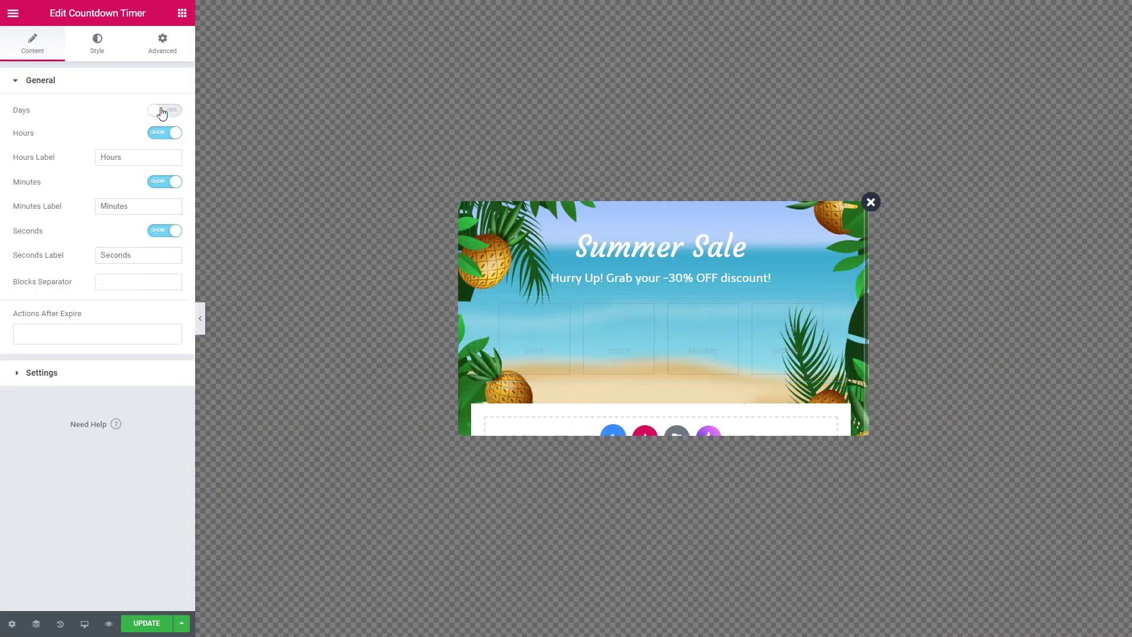
Step: Pick the countdown's due date and set the fixed box width to 90
{"action": "left_click", "coordinate": [138, 206]}
{"action": "left_click", "coordinate": [139, 254]}
{"action": "left_click", "coordinate": [109, 372]}
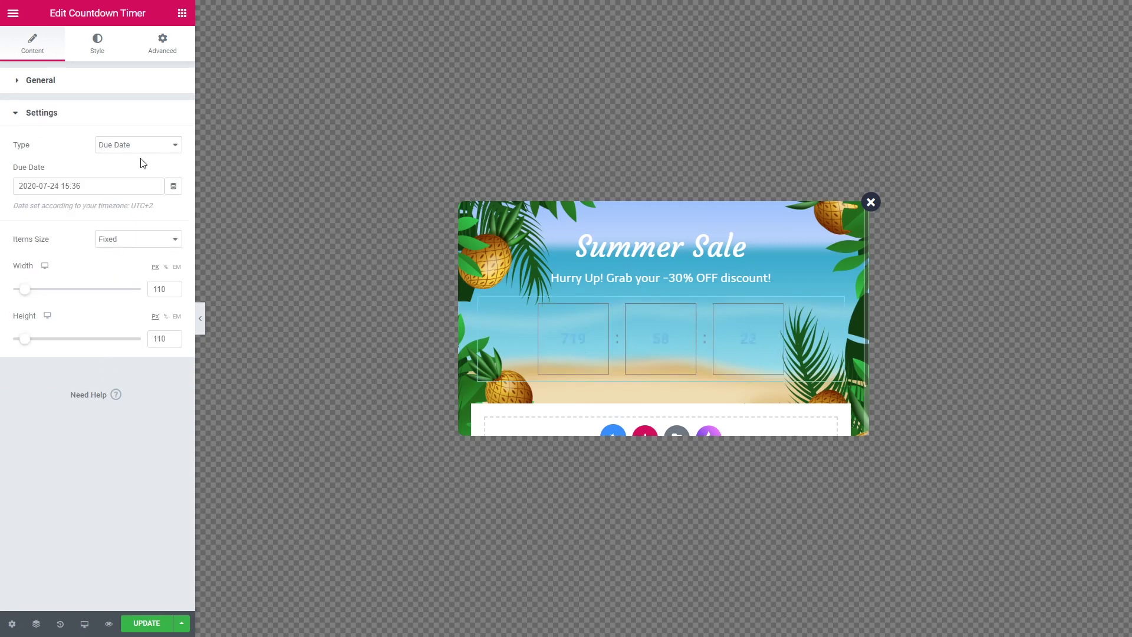
{"action": "left_click", "coordinate": [132, 184]}
{"action": "left_click", "coordinate": [124, 166]}
{"action": "left_click", "coordinate": [165, 288]}
{"action": "type", "text": "90"}
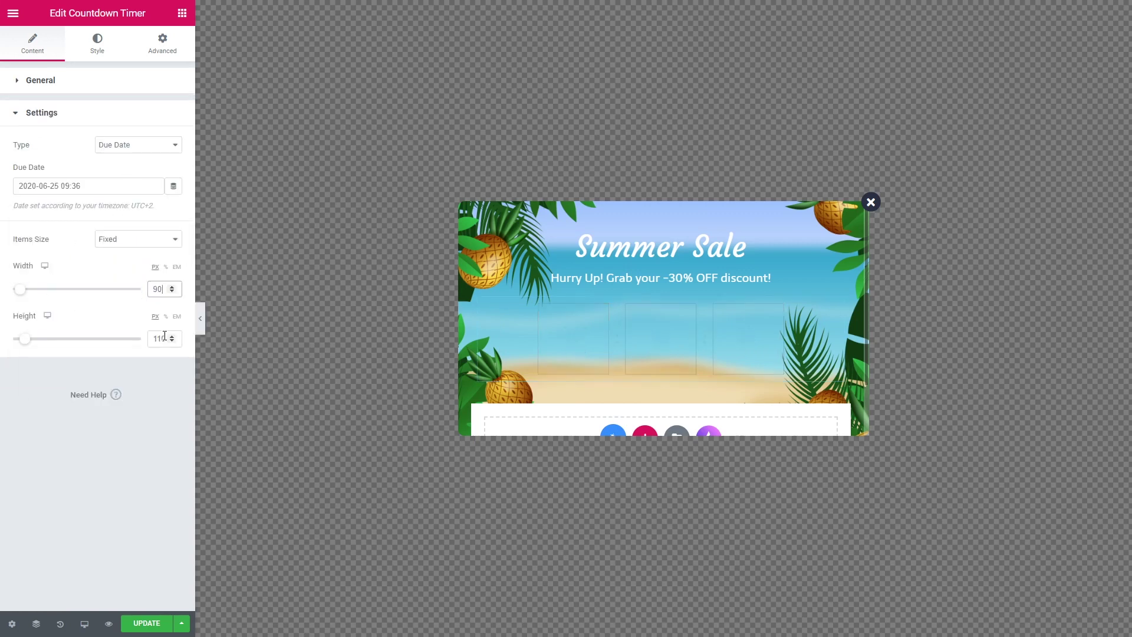
Step: Expand the Summer Sale countdown's Item and Digits style settings to zero their margins
{"action": "left_click", "coordinate": [164, 338]}
{"action": "type", "text": "60"}
{"action": "left_click", "coordinate": [96, 43]}
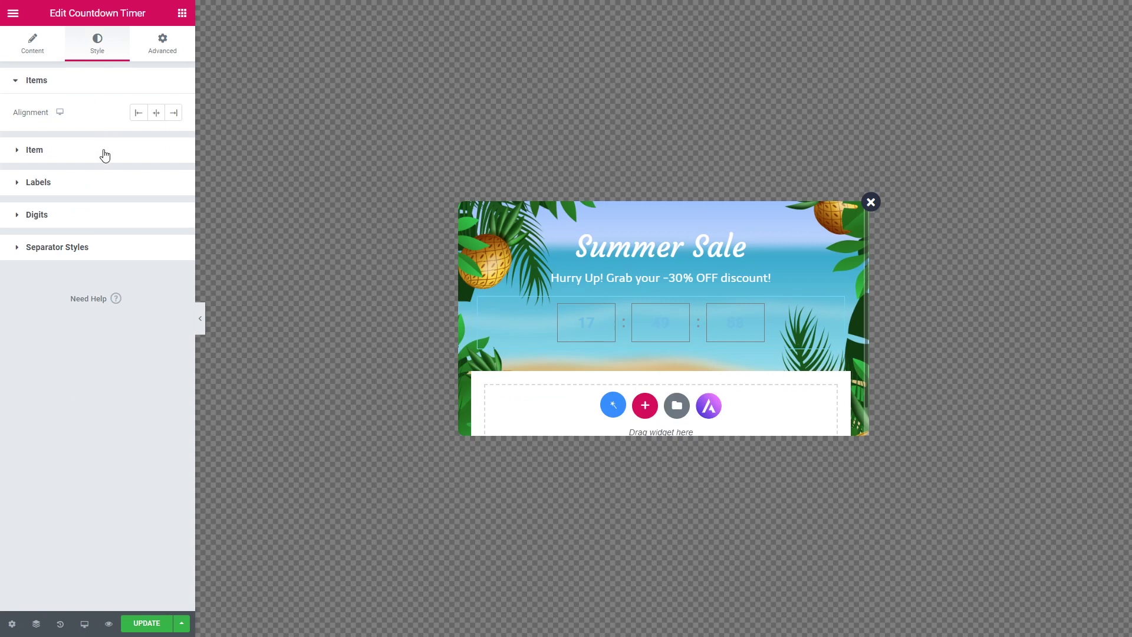
{"action": "left_click", "coordinate": [34, 145]}
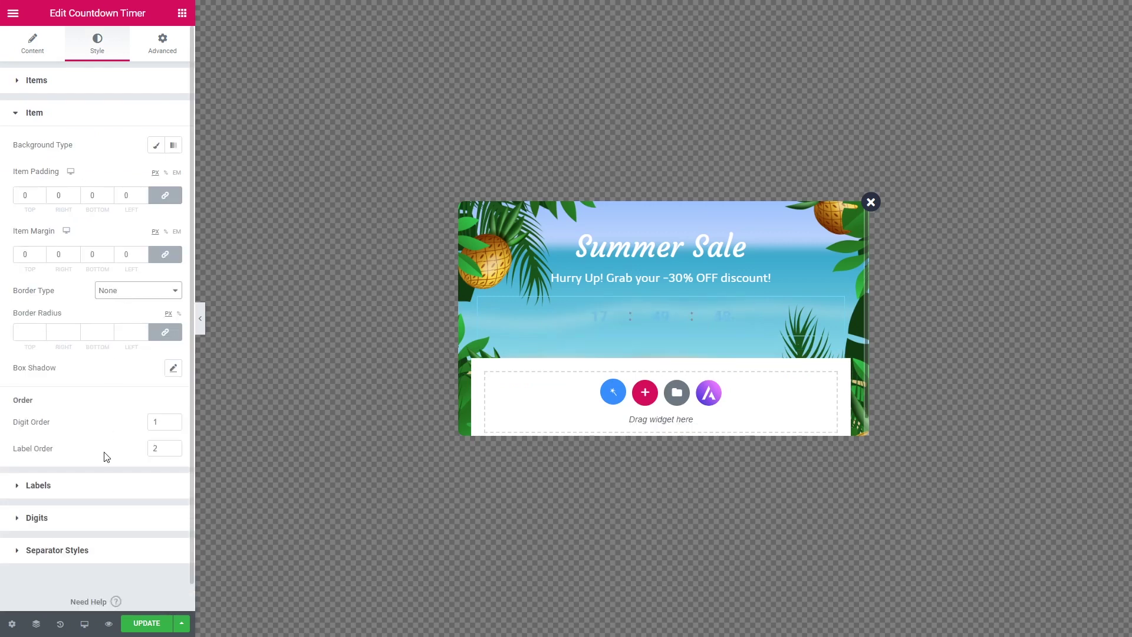
{"action": "left_click", "coordinate": [103, 520]}
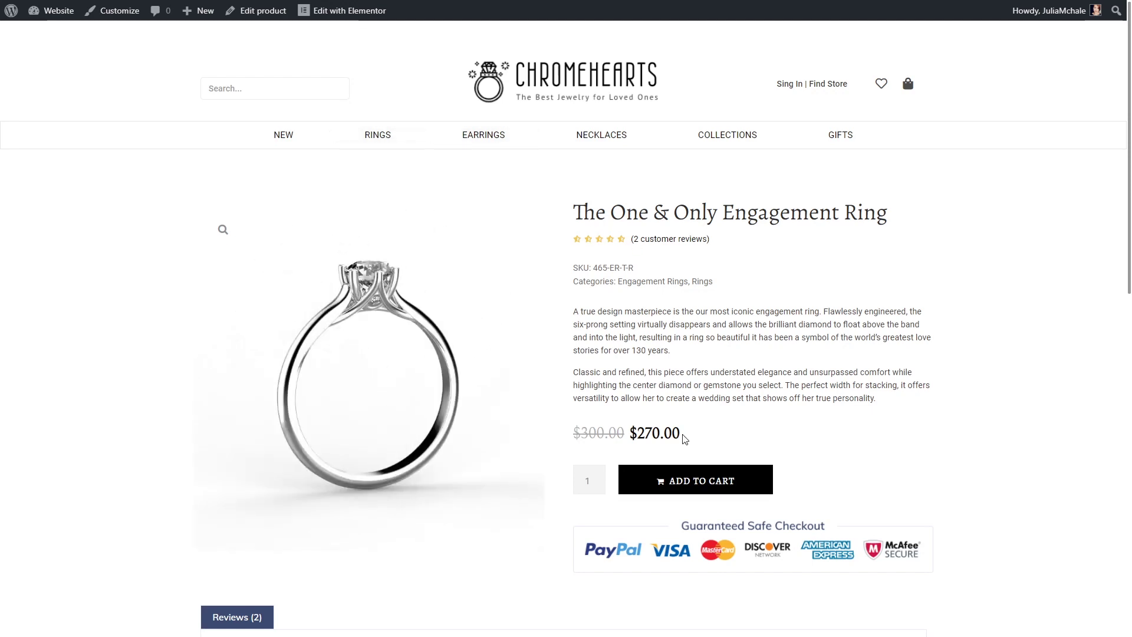
Step: Drop a Countdown Timer under the ring page's sale heading, relabelled Hrs, Min and Sec
{"action": "left_click", "coordinate": [345, 11]}
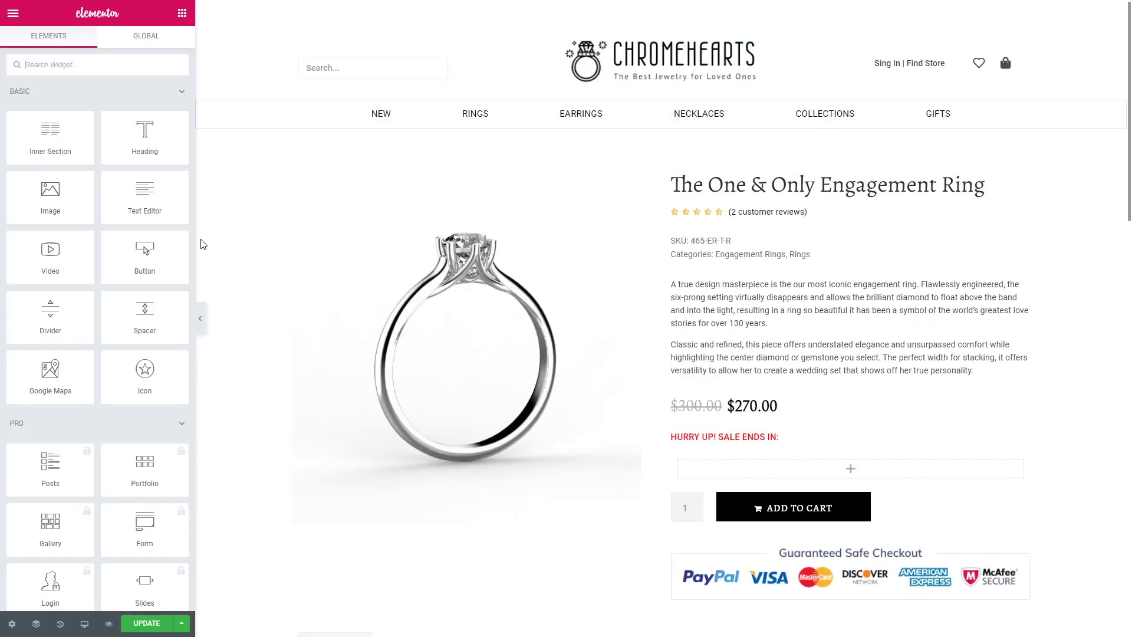
{"action": "type", "text": "countdown timer"}
{"action": "left_click_drag", "start_coordinate": [51, 106], "coordinate": [860, 476]}
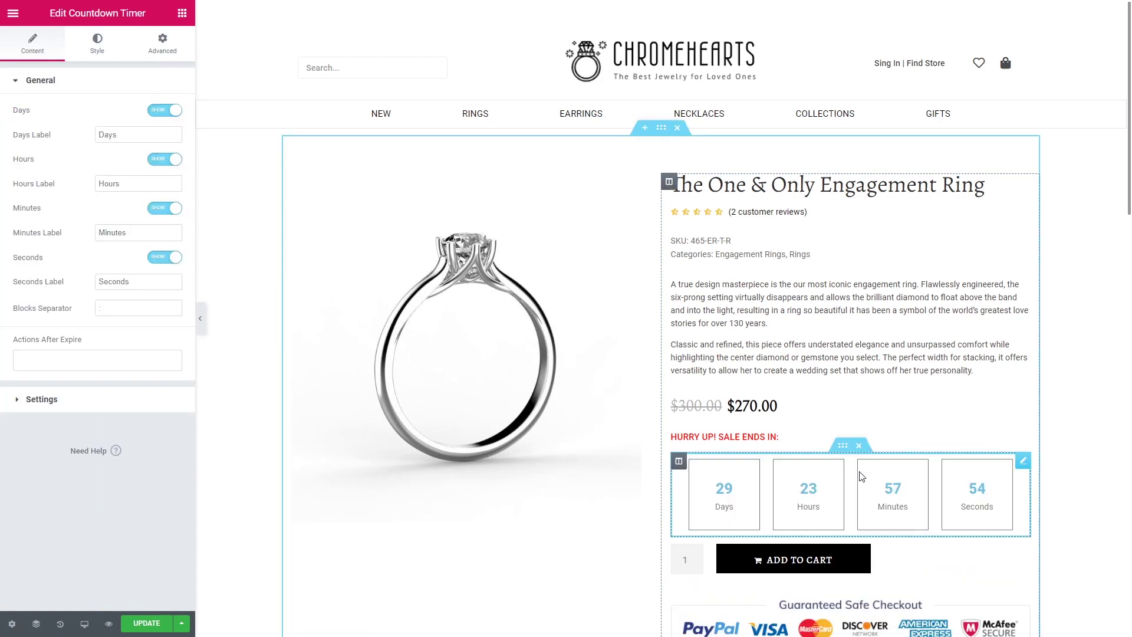
{"action": "triple_click", "coordinate": [138, 184]}
{"action": "type", "text": "Hrs"}
{"action": "triple_click", "coordinate": [138, 233]}
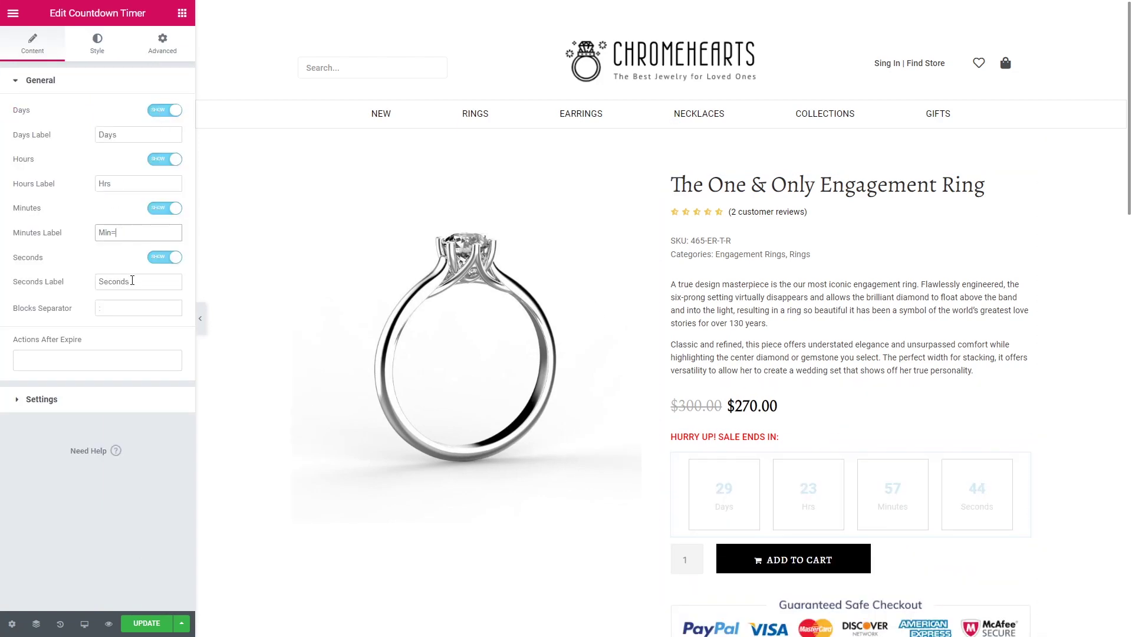
{"action": "type", "text": "Min"}
{"action": "triple_click", "coordinate": [138, 281]}
{"action": "type", "text": "Sec"}
{"action": "left_click", "coordinate": [98, 360]}
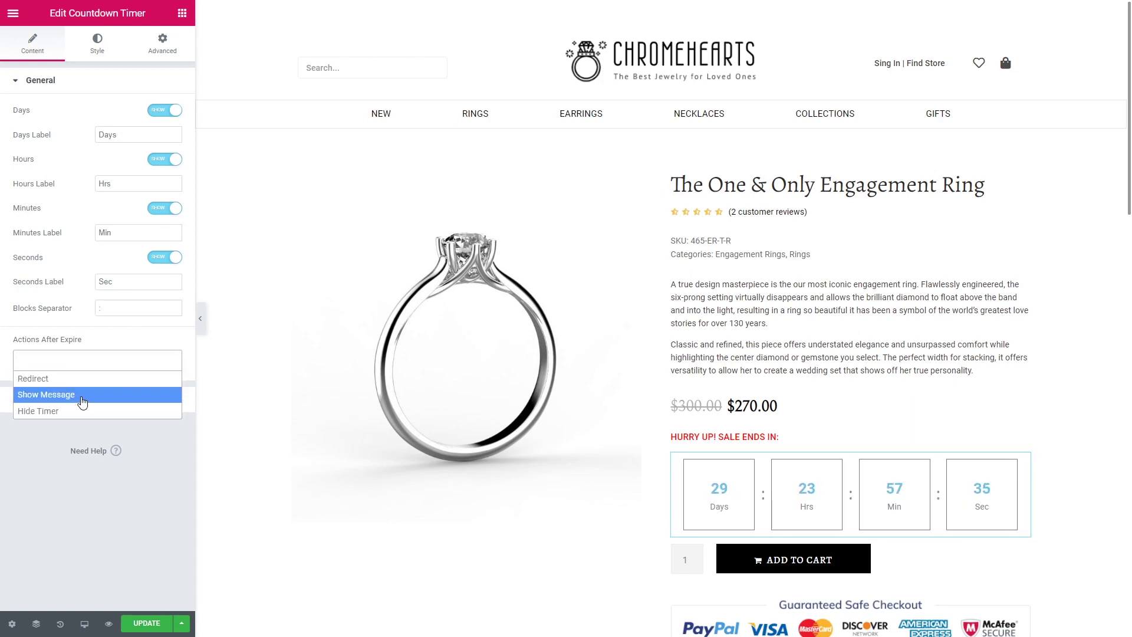
Step: Show a red expiry message with adjusted font size, then preview the ring page full width
{"action": "left_click", "coordinate": [54, 395]}
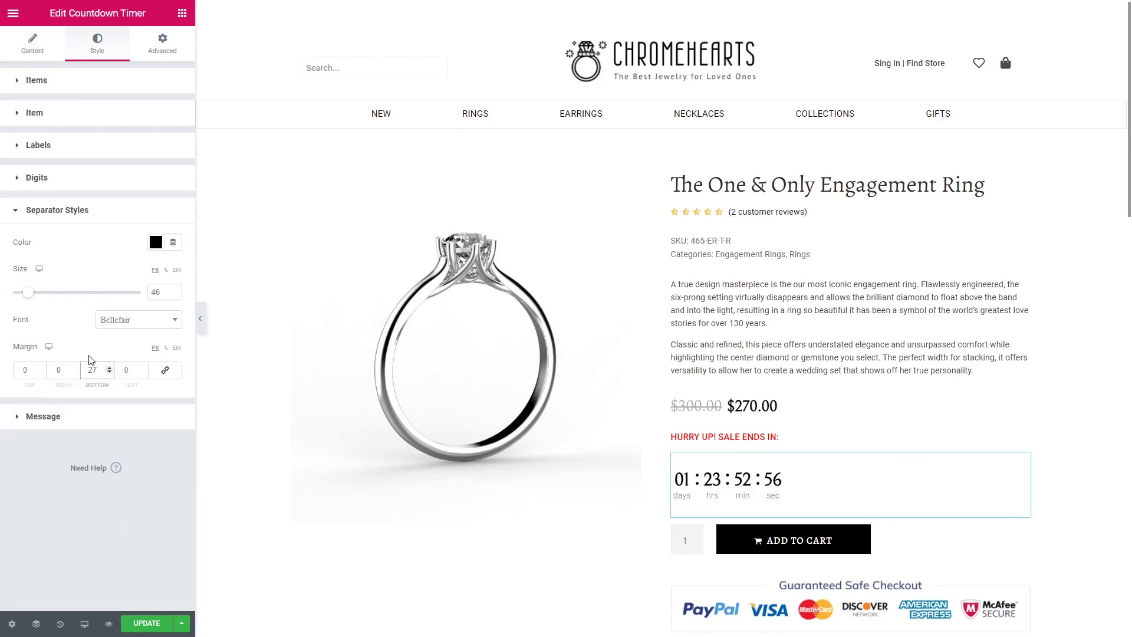
{"action": "left_click", "coordinate": [90, 416]}
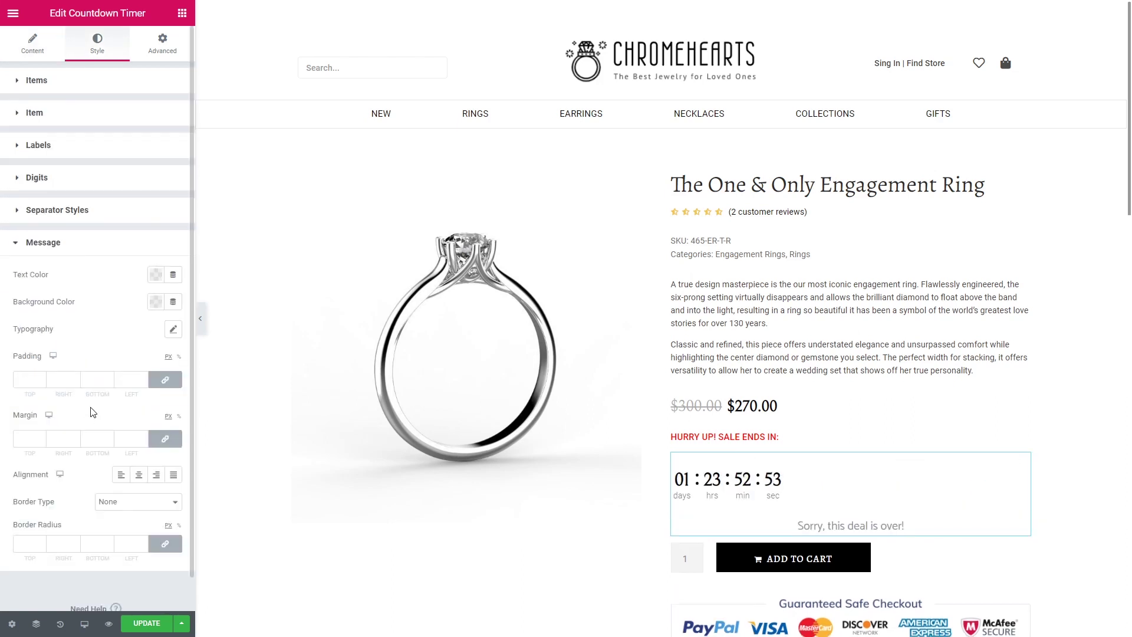
{"action": "left_click", "coordinate": [156, 274]}
{"action": "left_click", "coordinate": [173, 328]}
{"action": "left_click", "coordinate": [128, 364]}
{"action": "left_click", "coordinate": [115, 414]}
{"action": "left_click", "coordinate": [148, 415]}
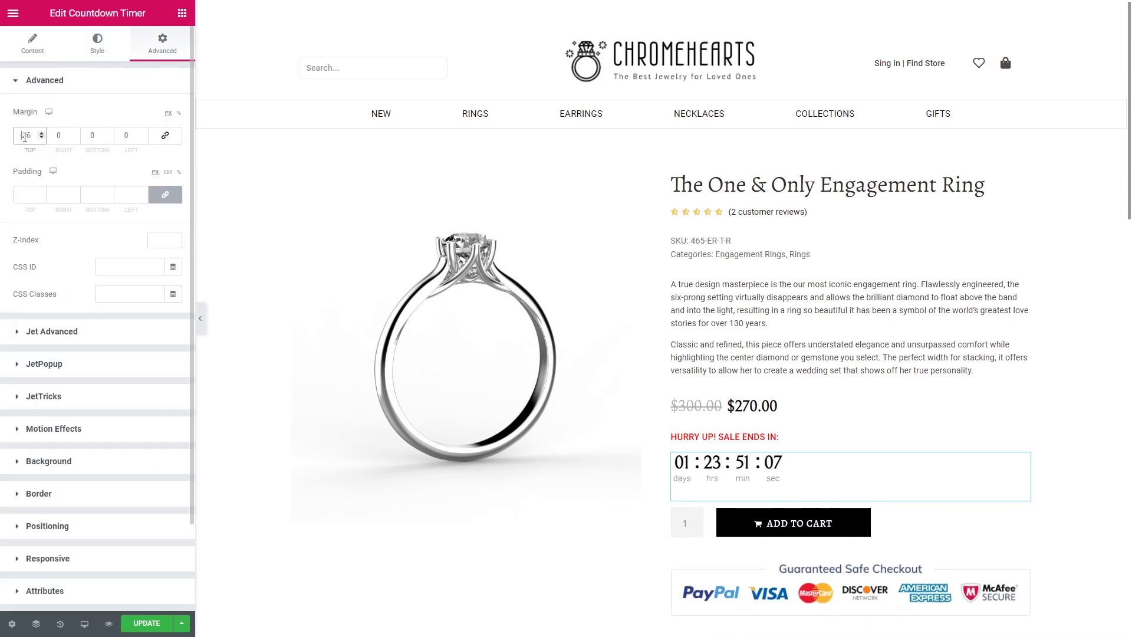
{"action": "left_click", "coordinate": [200, 318]}
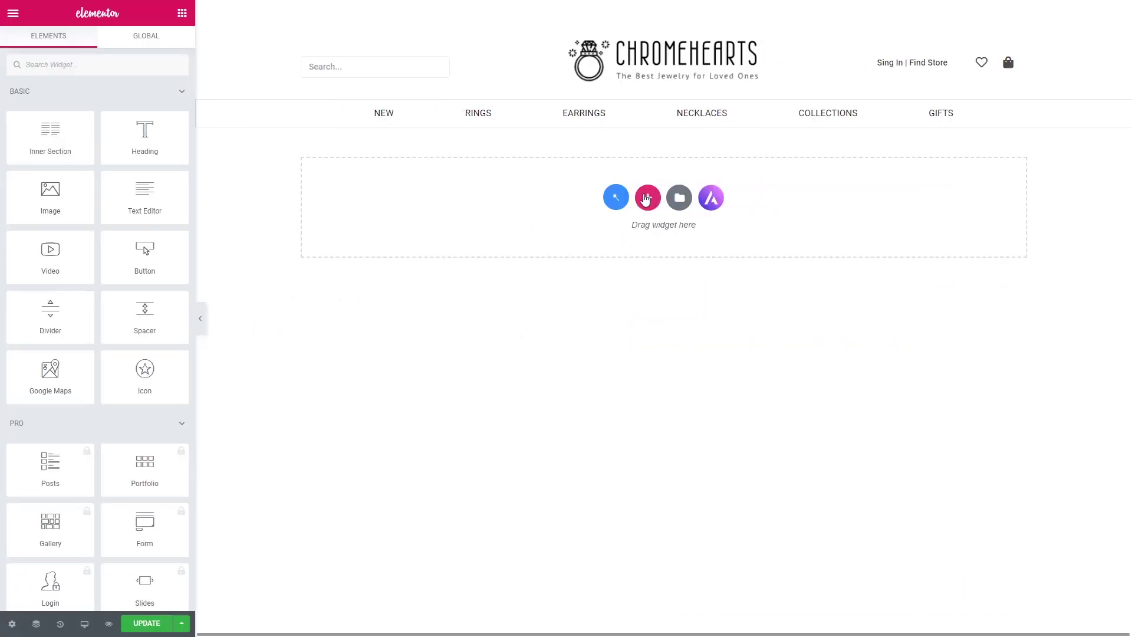
Step: Add a two-column section and move it above the site header
{"action": "left_click", "coordinate": [647, 197]}
{"action": "left_click", "coordinate": [553, 228]}
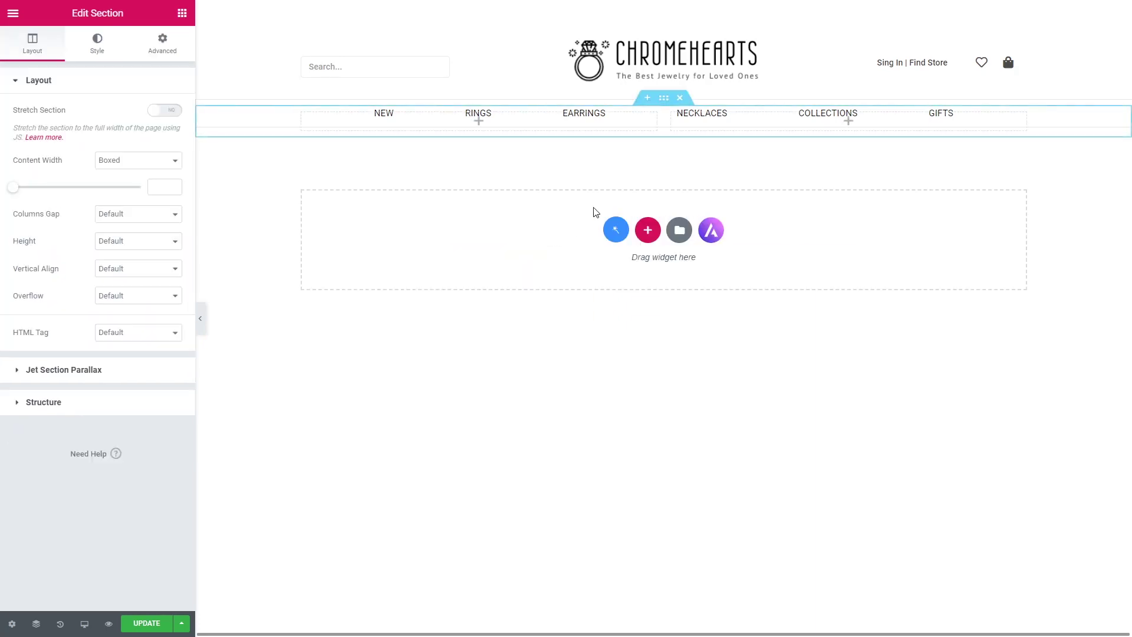
{"action": "left_click_drag", "start_coordinate": [665, 99], "coordinate": [658, 8]}
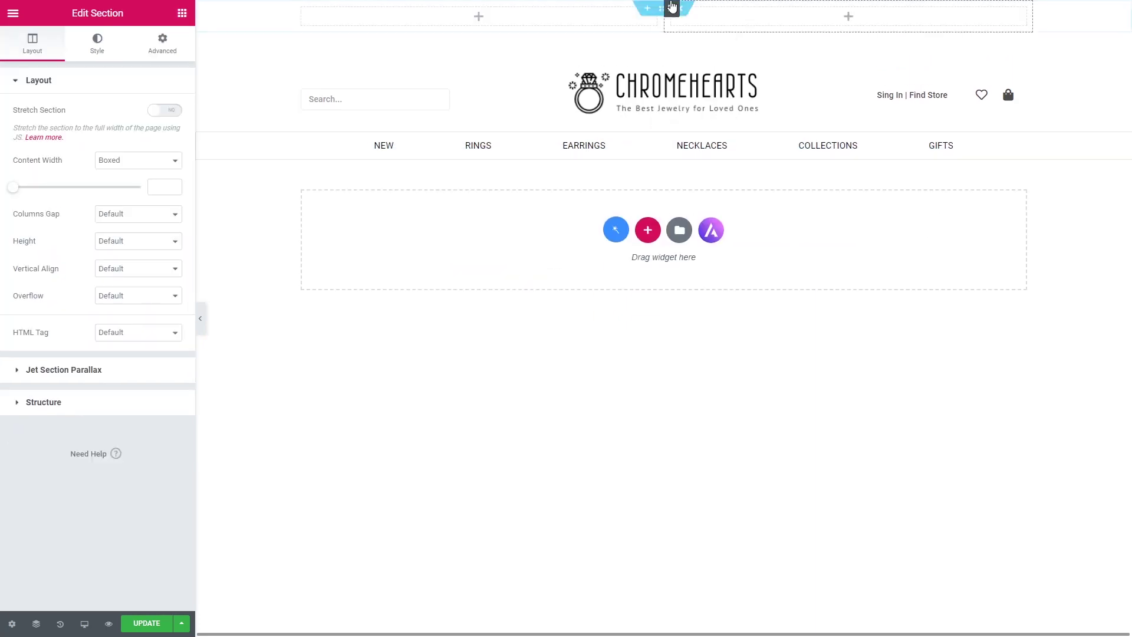
{"action": "mouse_move", "coordinate": [623, 23]}
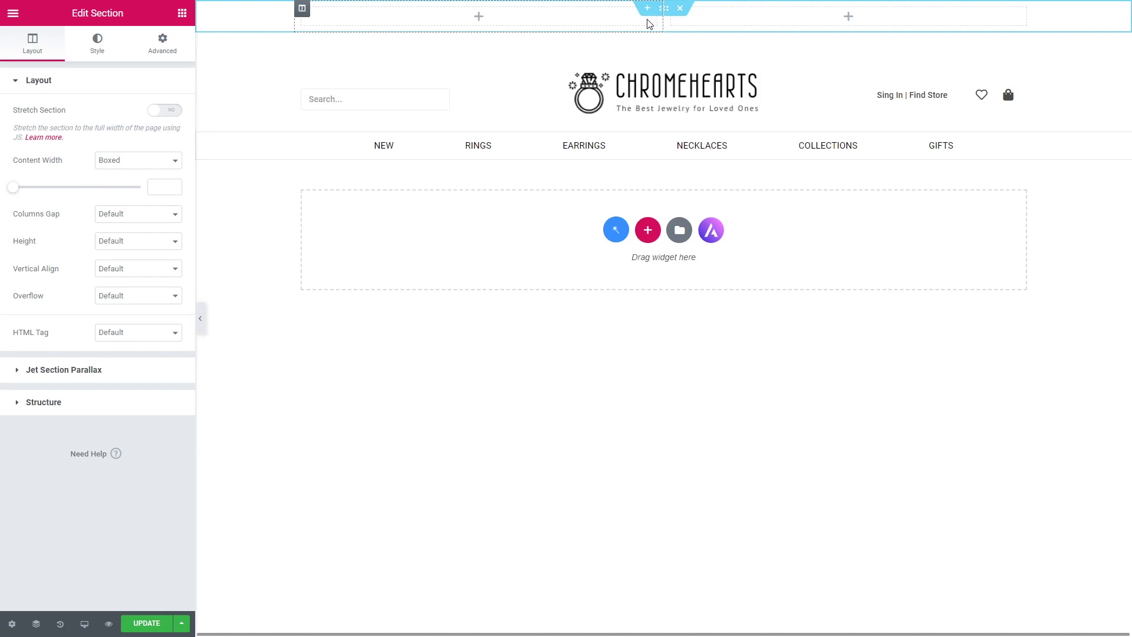
Step: Give the section a yellow gradient background and place a Text Editor in its left column
{"action": "left_click", "coordinate": [97, 42]}
{"action": "left_click", "coordinate": [138, 141]}
{"action": "left_click", "coordinate": [156, 167]}
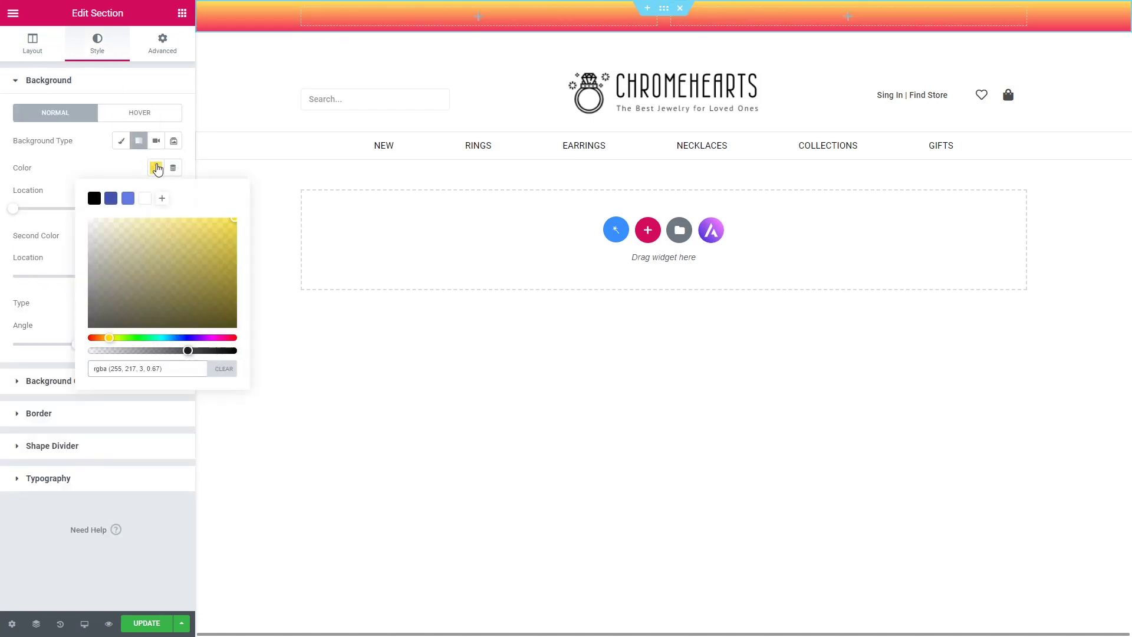
{"action": "left_click", "coordinate": [158, 236]}
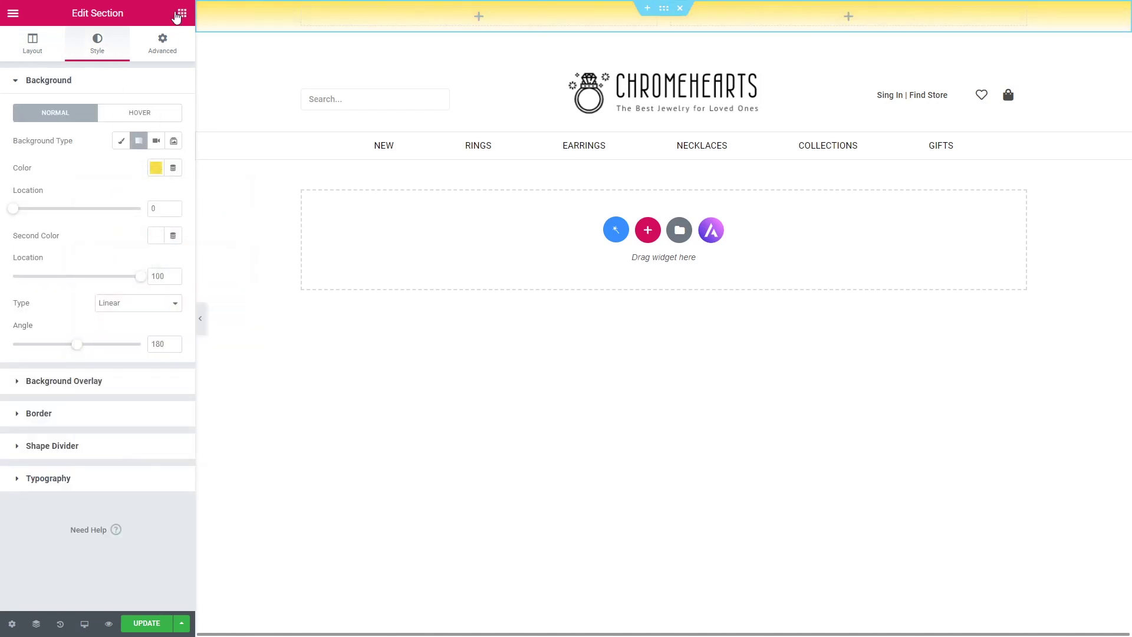
{"action": "left_click", "coordinate": [181, 13]}
{"action": "left_click_drag", "start_coordinate": [142, 195], "coordinate": [477, 16]}
Step: Paste the sale message into the text block and set the left column's width
{"action": "key", "text": "ctrl+a"}
{"action": "type", "text": "SUMMER SALE!!! Up to 50% off on your favourite jewelry! Don't miss your chance! It ends in:"}
{"action": "left_click", "coordinate": [302, 9]}
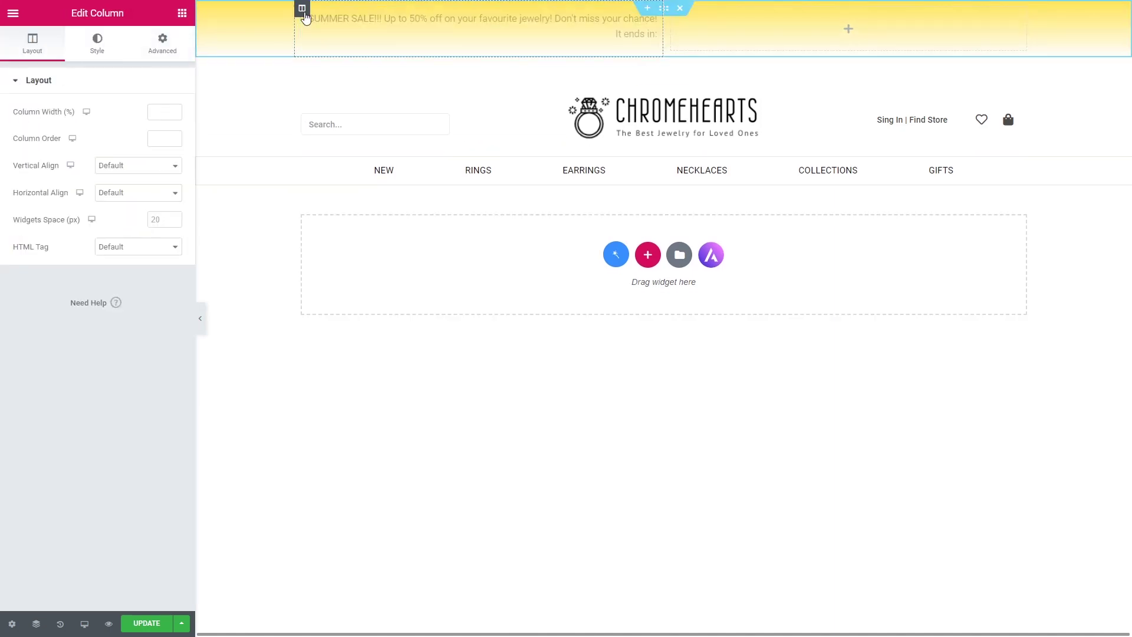
{"action": "left_click", "coordinate": [165, 112]}
{"action": "type", "text": "70"}
Step: Place a Countdown Timer in the banner's right column and relabel its Hours and Minutes
{"action": "left_click", "coordinate": [182, 14]}
{"action": "left_click", "coordinate": [88, 64]}
{"action": "type", "text": "countdown timer"}
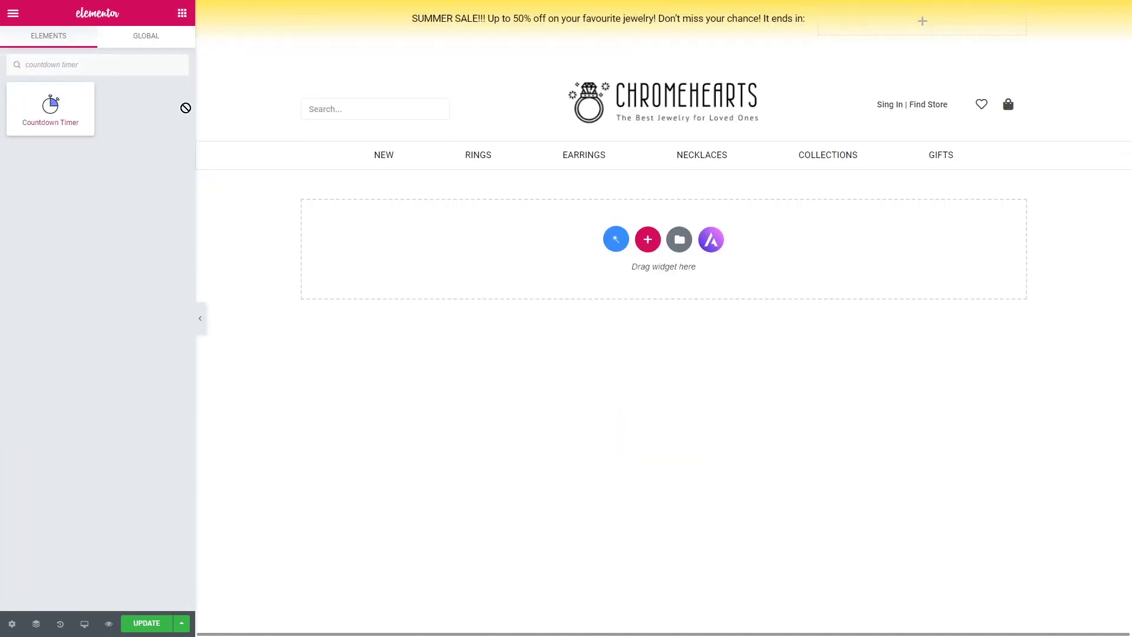
{"action": "left_click_drag", "start_coordinate": [50, 106], "coordinate": [922, 22]}
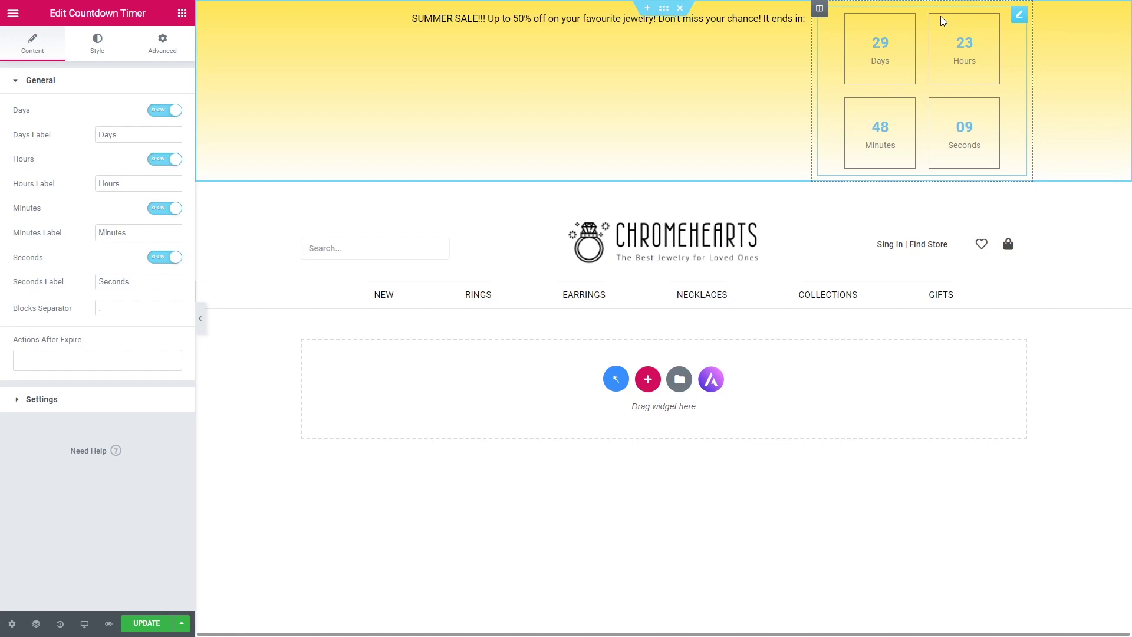
{"action": "triple_click", "coordinate": [138, 183]}
{"action": "type", "text": "Hrs"}
{"action": "triple_click", "coordinate": [138, 232]}
{"action": "type", "text": "Min"}
{"action": "triple_click", "coordinate": [138, 281]}
{"action": "type", "text": "Sec"}
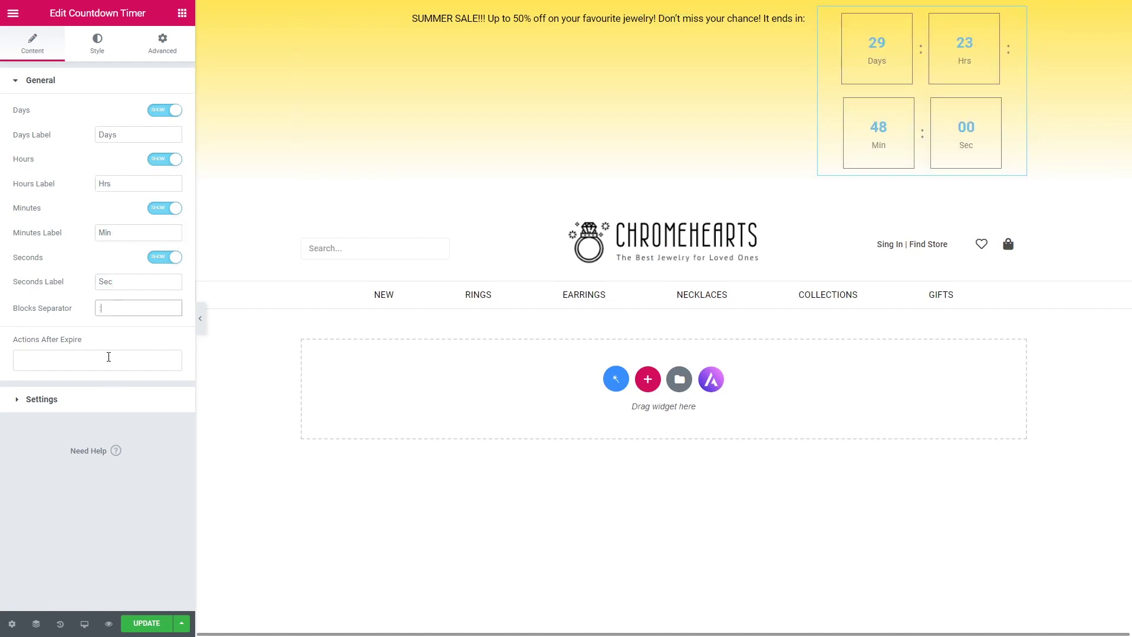
Step: Make the banner countdown compact and align it to the start
{"action": "left_click", "coordinate": [40, 399]}
{"action": "left_click", "coordinate": [150, 336]}
{"action": "left_click", "coordinate": [97, 43]}
{"action": "left_click", "coordinate": [137, 114]}
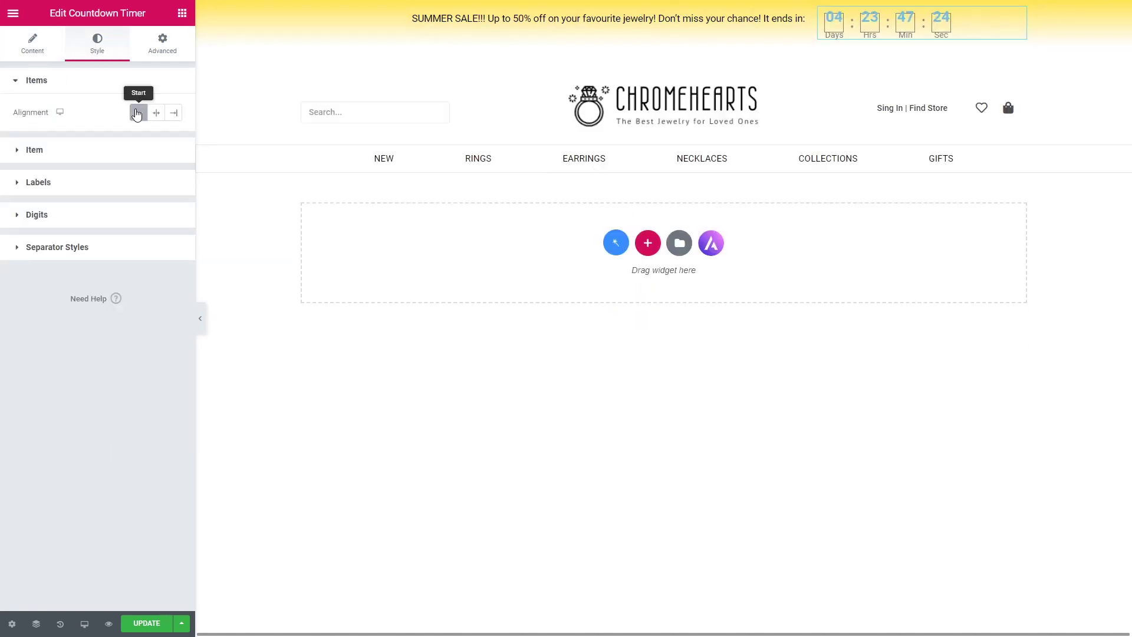
Step: Give the countdown boxes a near-black background, zero padding and margin, and rounded corners
{"action": "left_click", "coordinate": [34, 149]}
{"action": "left_click", "coordinate": [156, 144]}
{"action": "left_click", "coordinate": [156, 172]}
{"action": "left_click", "coordinate": [144, 319]}
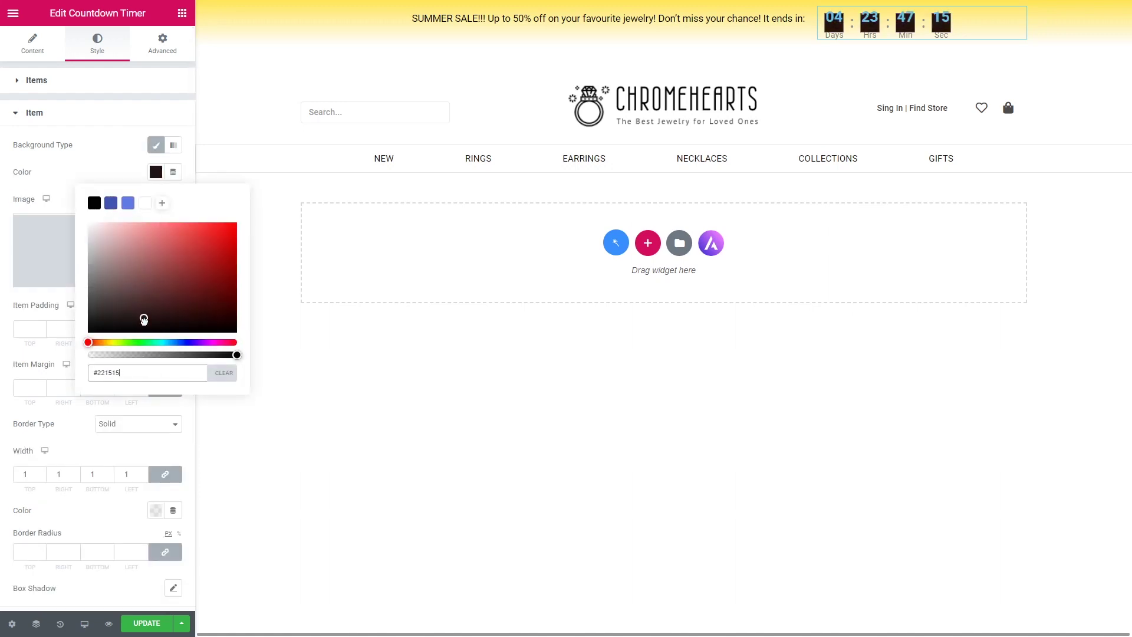
{"action": "left_click", "coordinate": [156, 172]}
{"action": "left_click", "coordinate": [29, 329]}
{"action": "type", "text": "0"}
{"action": "left_click", "coordinate": [30, 387]}
{"action": "type", "text": "0"}
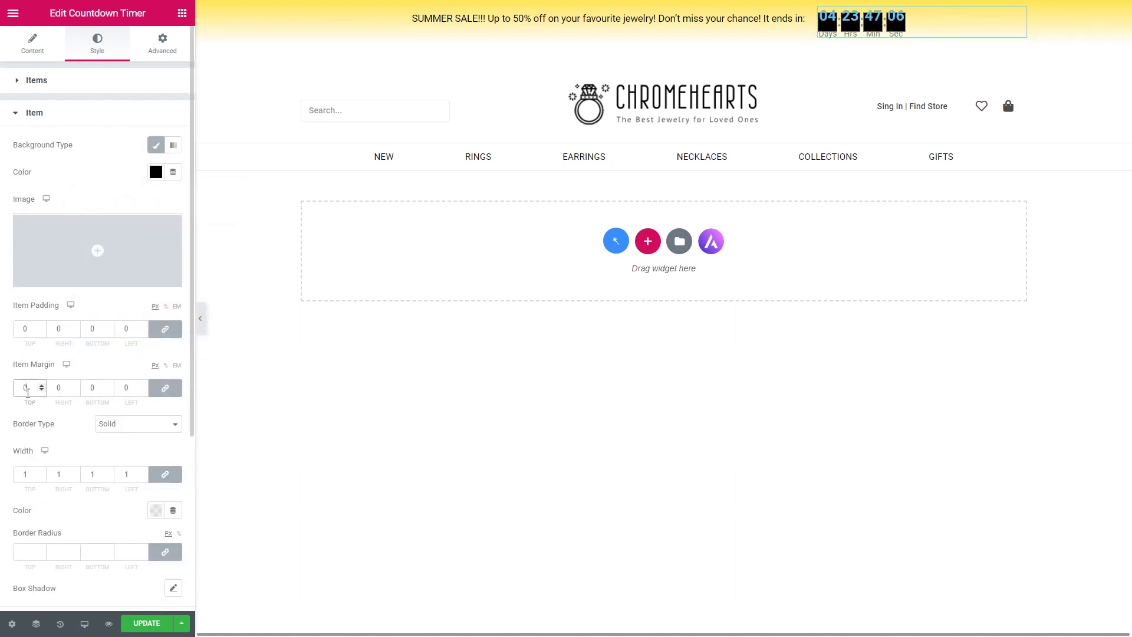
{"action": "left_click", "coordinate": [27, 551]}
{"action": "type", "text": "1"}
{"action": "scroll", "coordinate": [97, 354], "scroll_direction": "down", "scroll_amount": 5}
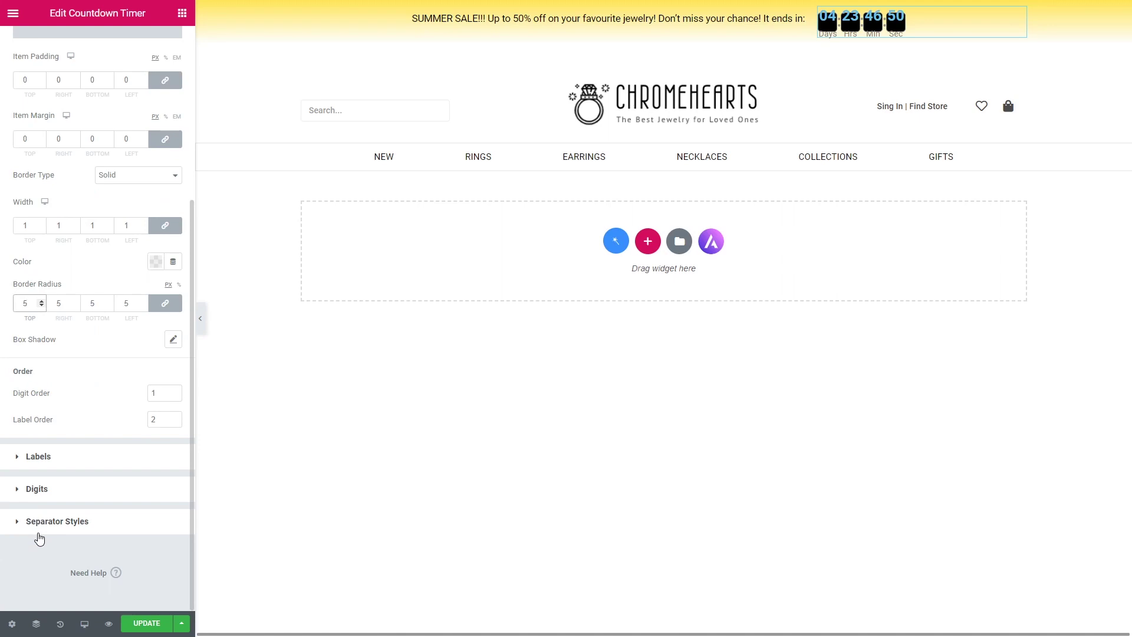
Step: Style the labels with a dark colour and set their font family, size and line height
{"action": "left_click", "coordinate": [37, 457]}
{"action": "left_click", "coordinate": [156, 177]}
{"action": "left_click", "coordinate": [94, 207]}
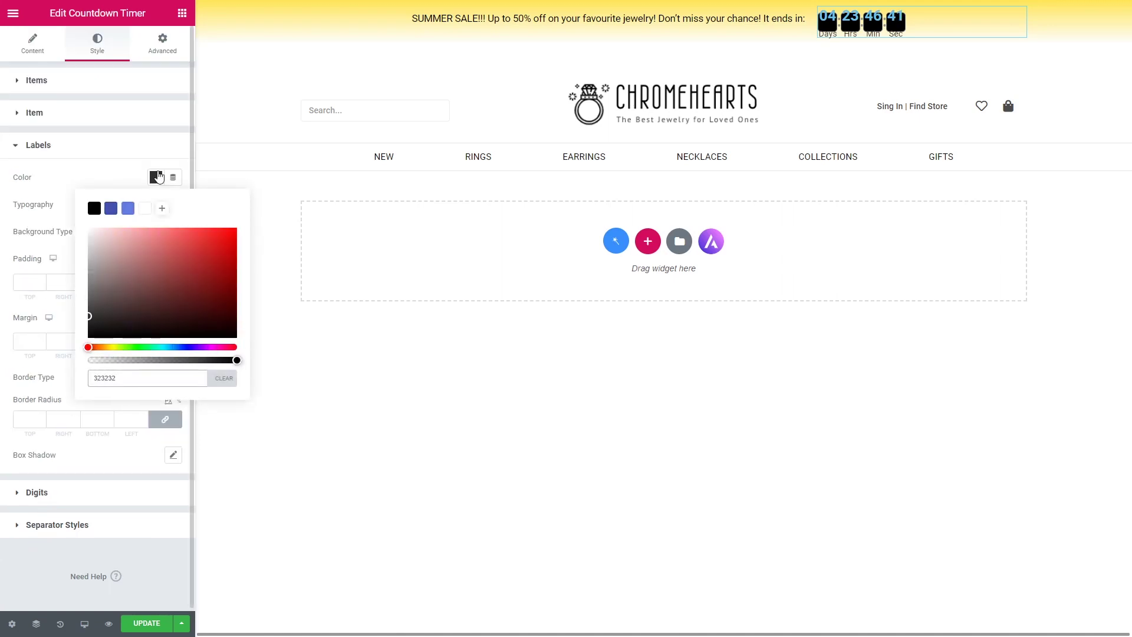
{"action": "left_click", "coordinate": [172, 205]}
{"action": "left_click", "coordinate": [129, 239]}
{"action": "left_click", "coordinate": [115, 277]}
{"action": "left_click", "coordinate": [146, 288]}
{"action": "left_click", "coordinate": [128, 370]}
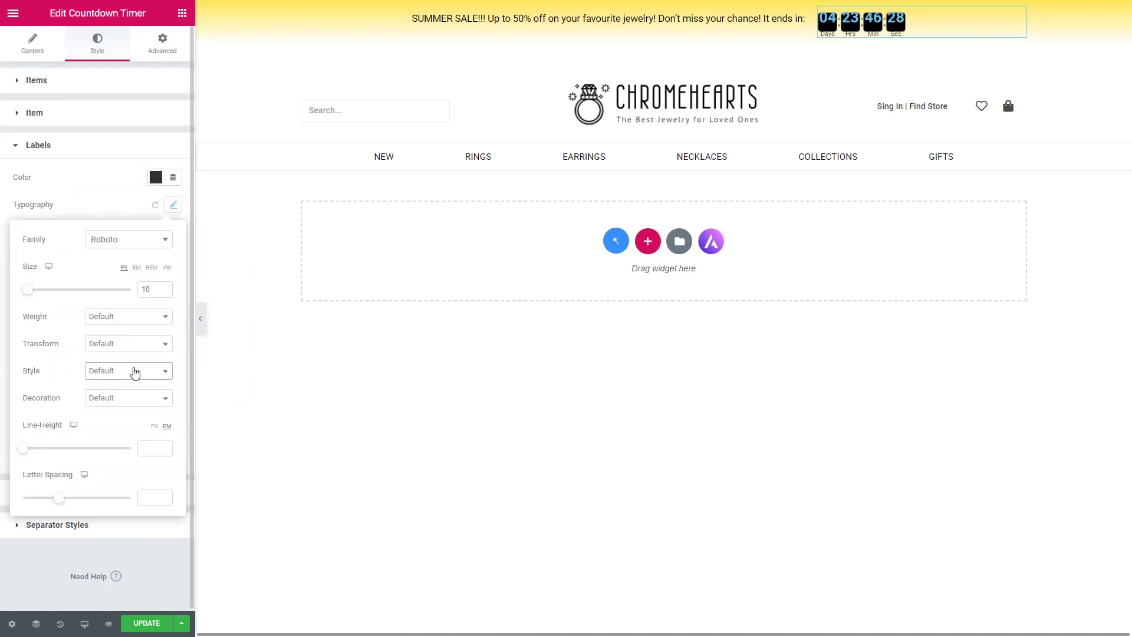
{"action": "left_click", "coordinate": [155, 447]}
{"action": "left_click", "coordinate": [89, 380]}
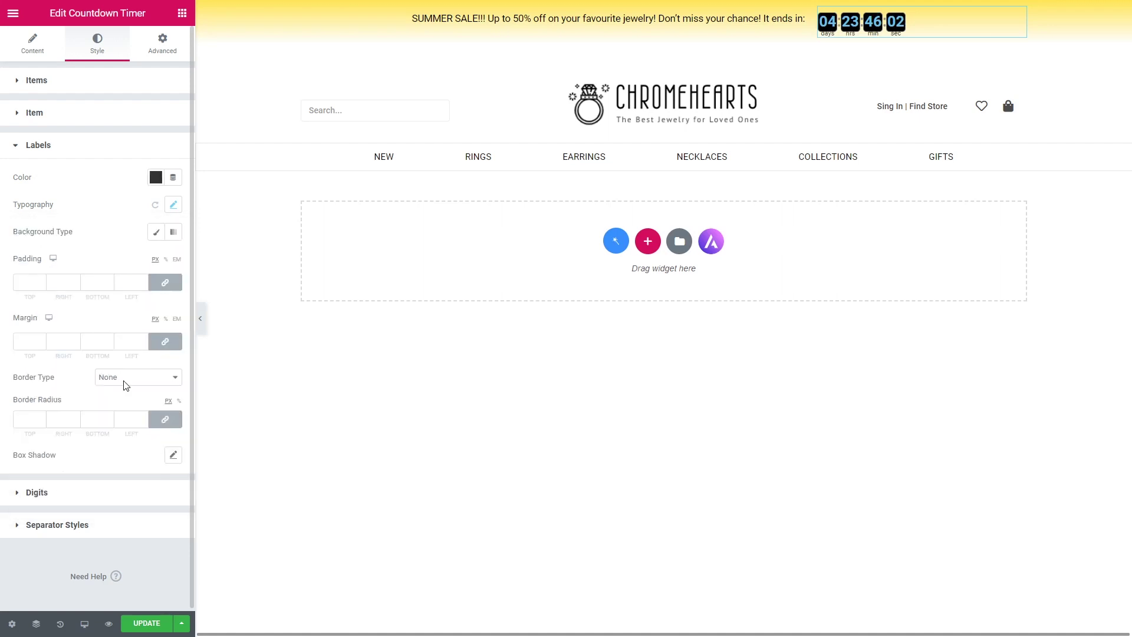
Step: Set the digit colour and make the separators black with an adjusted size
{"action": "left_click", "coordinate": [38, 492]}
{"action": "left_click", "coordinate": [156, 209]}
{"action": "left_click", "coordinate": [172, 236]}
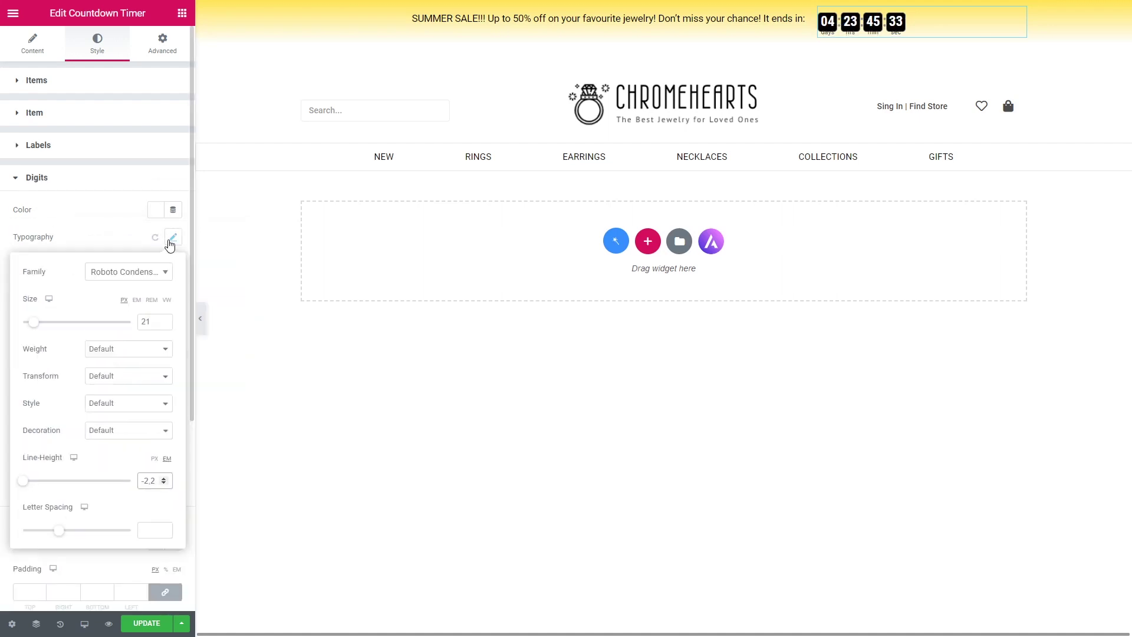
{"action": "scroll", "coordinate": [150, 327], "scroll_direction": "down", "scroll_amount": 5}
{"action": "left_click", "coordinate": [57, 520]}
{"action": "left_click", "coordinate": [156, 242]}
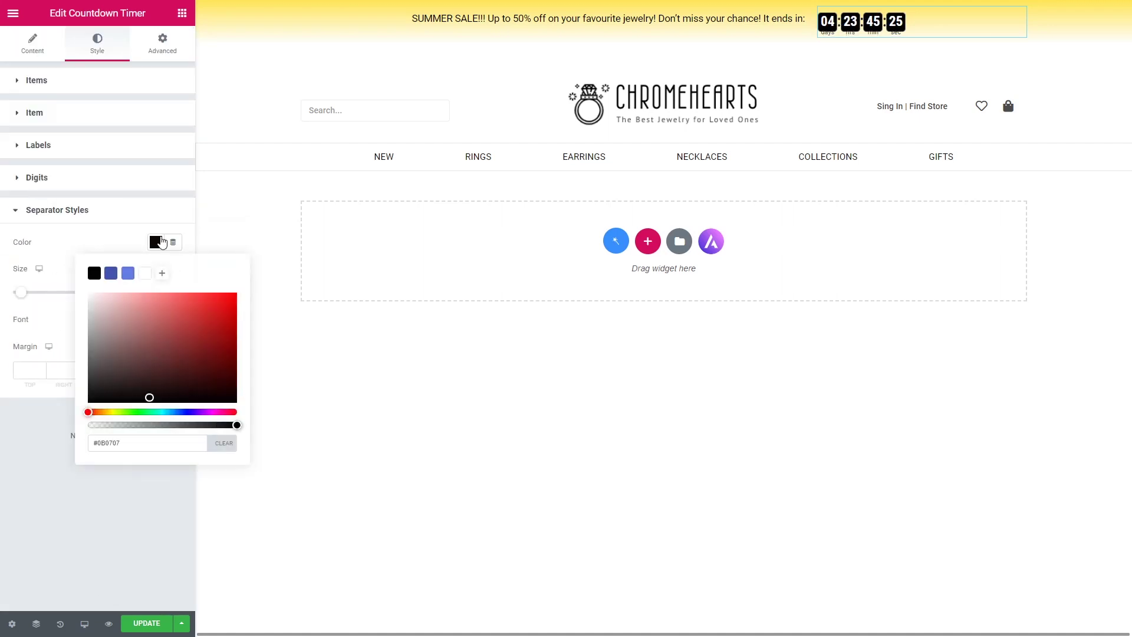
{"action": "left_click", "coordinate": [92, 270]}
{"action": "left_click", "coordinate": [155, 242]}
{"action": "double_click", "coordinate": [156, 291]}
{"action": "type", "text": "43"}
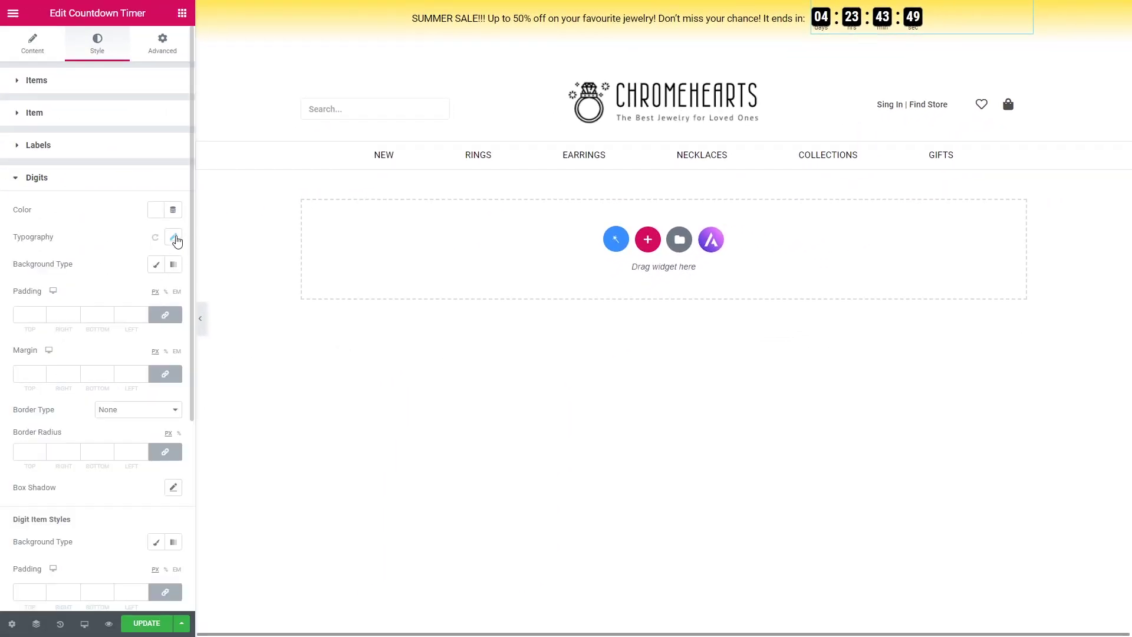
{"action": "left_click", "coordinate": [175, 238]}
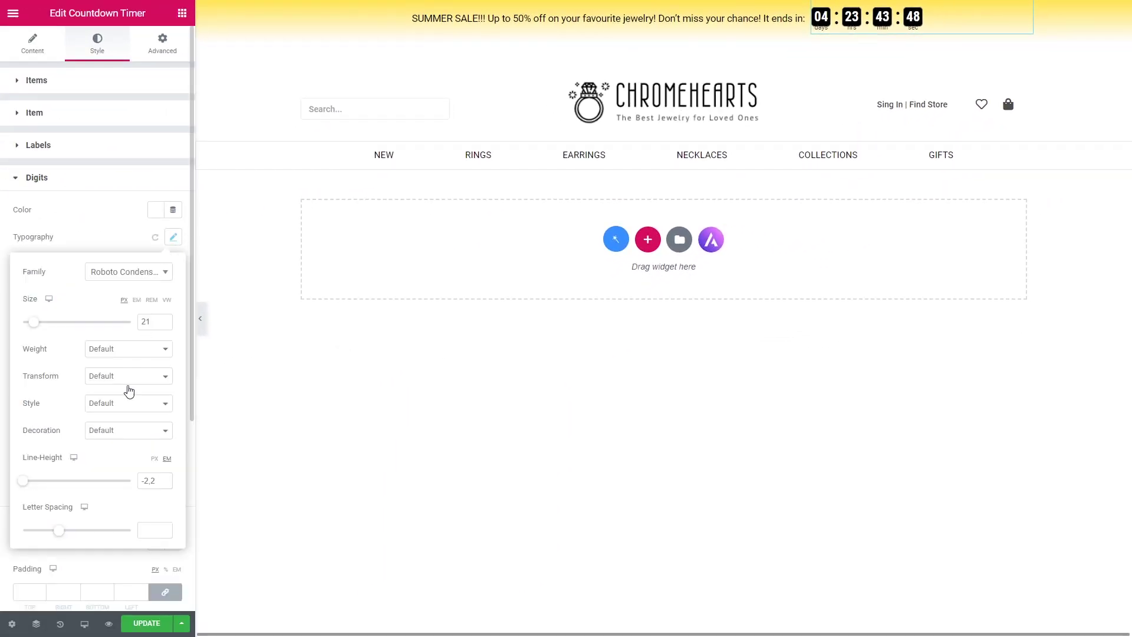
Step: Tighten the digits' line height, update the jewellery page, and preview it
{"action": "left_click_drag", "start_coordinate": [34, 481], "coordinate": [49, 484]}
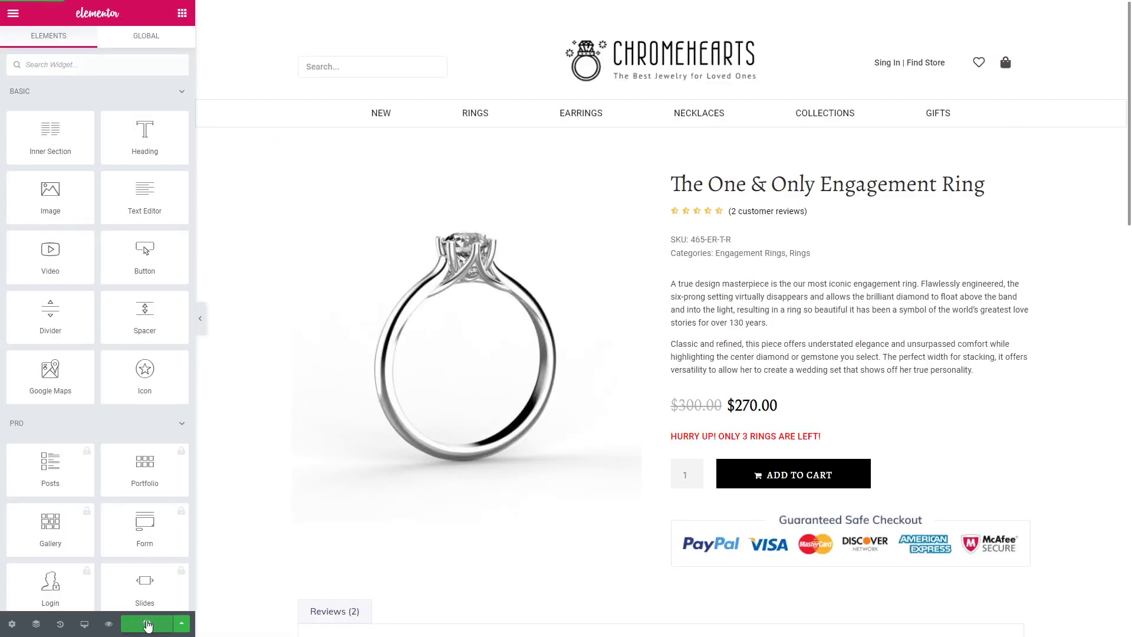
{"action": "left_click", "coordinate": [148, 625]}
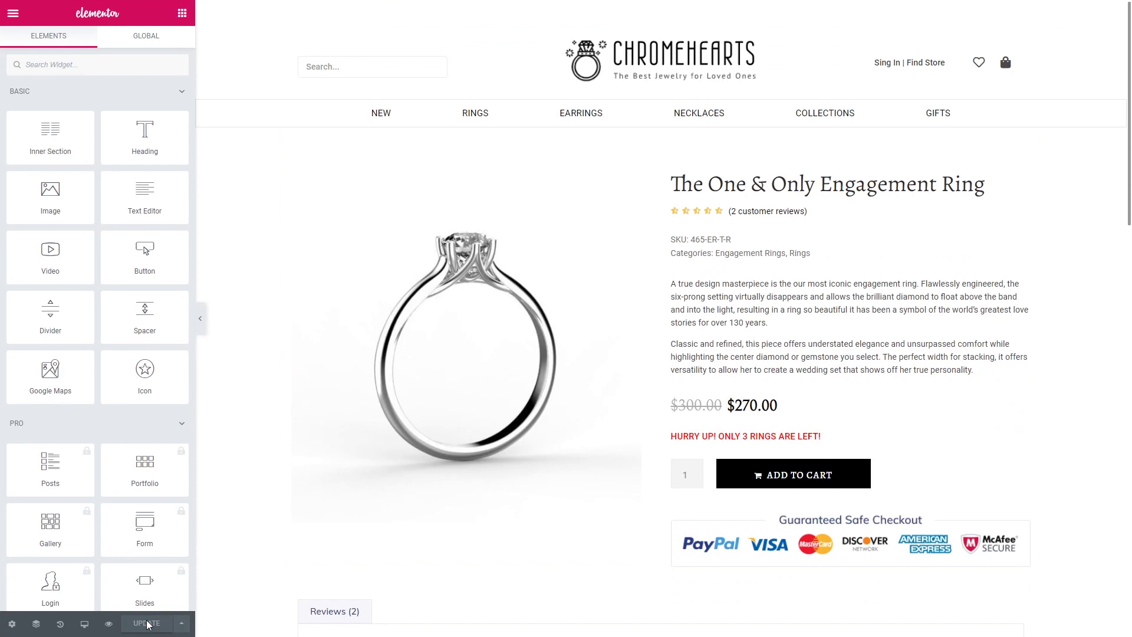
{"action": "left_click", "coordinate": [110, 625]}
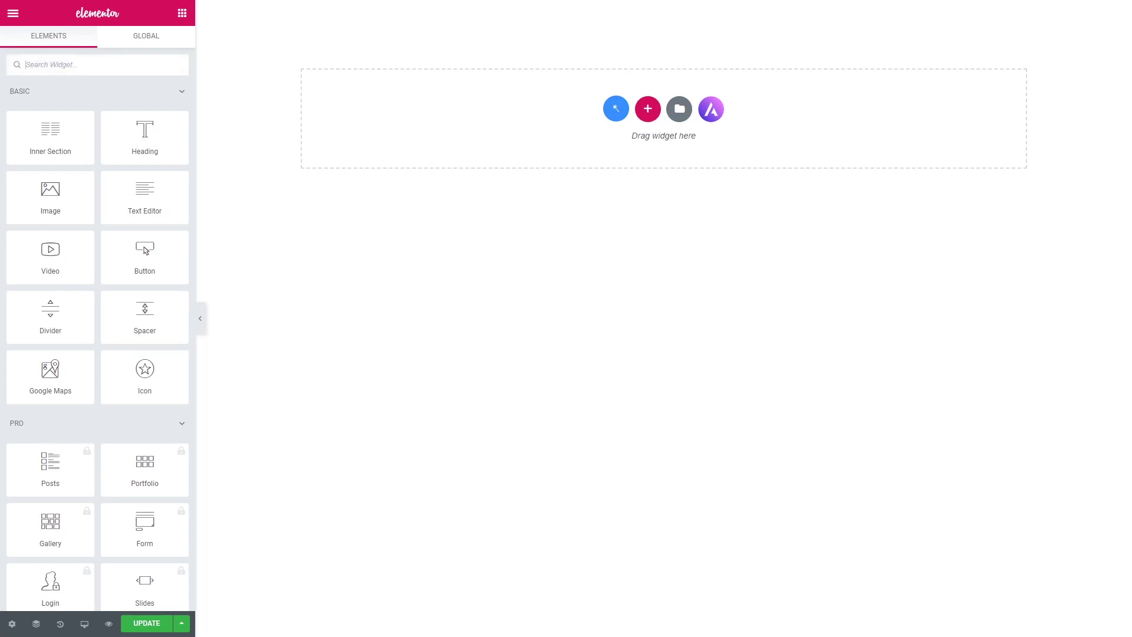
Step: Add a new section with an image background for the launch page
{"action": "left_click", "coordinate": [647, 109]}
{"action": "left_click", "coordinate": [97, 43]}
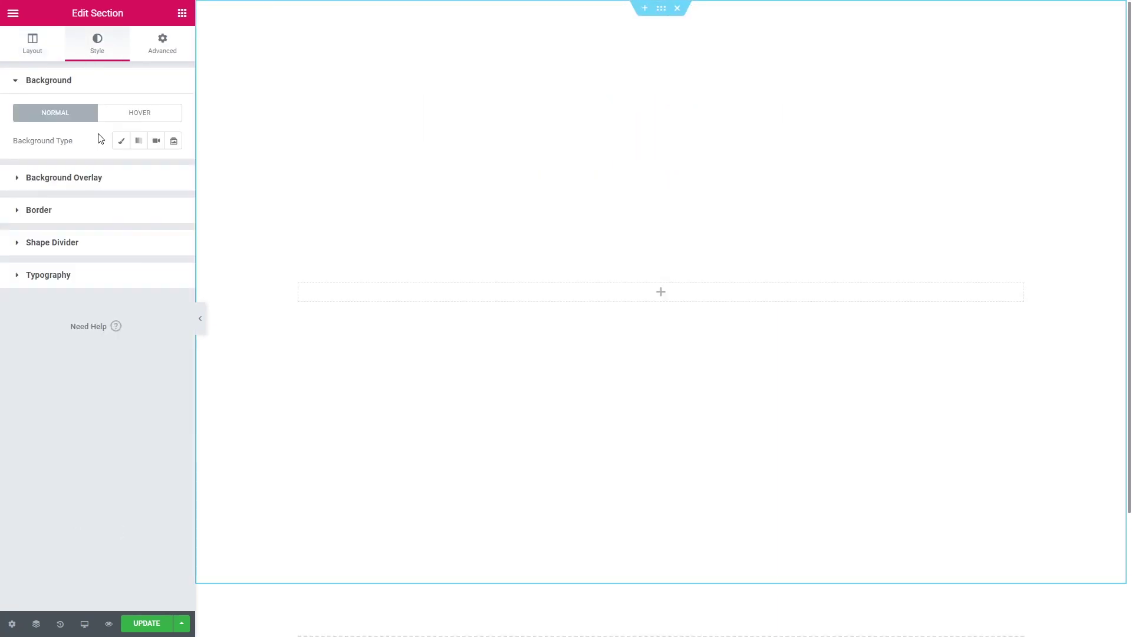
{"action": "left_click", "coordinate": [121, 141]}
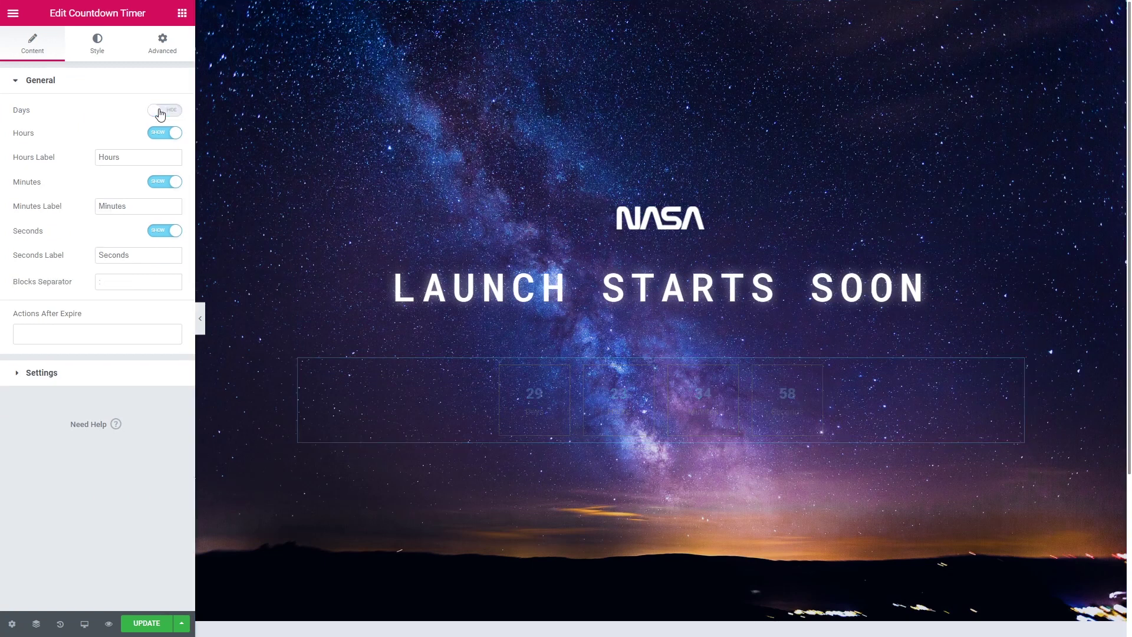
Step: Clear the countdown separator, set the due date to 27 June 2020, and adjust item height
{"action": "left_click", "coordinate": [138, 281]}
{"action": "left_click", "coordinate": [42, 373]}
{"action": "left_click", "coordinate": [89, 186]}
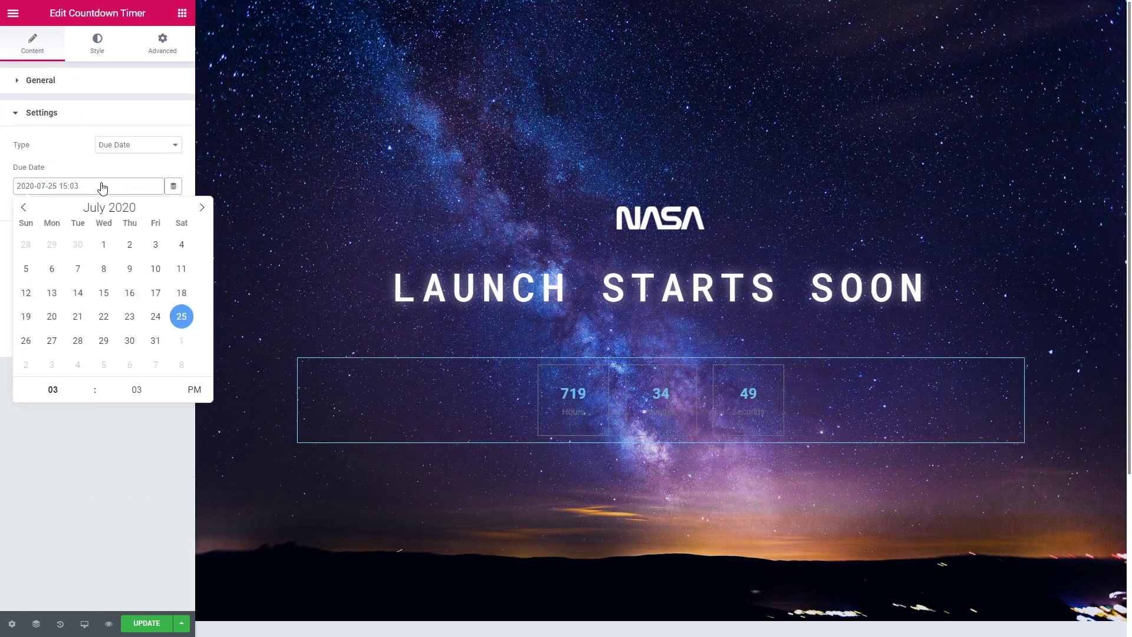
{"action": "left_click", "coordinate": [23, 208]}
{"action": "left_click", "coordinate": [181, 316]}
{"action": "left_click", "coordinate": [112, 170]}
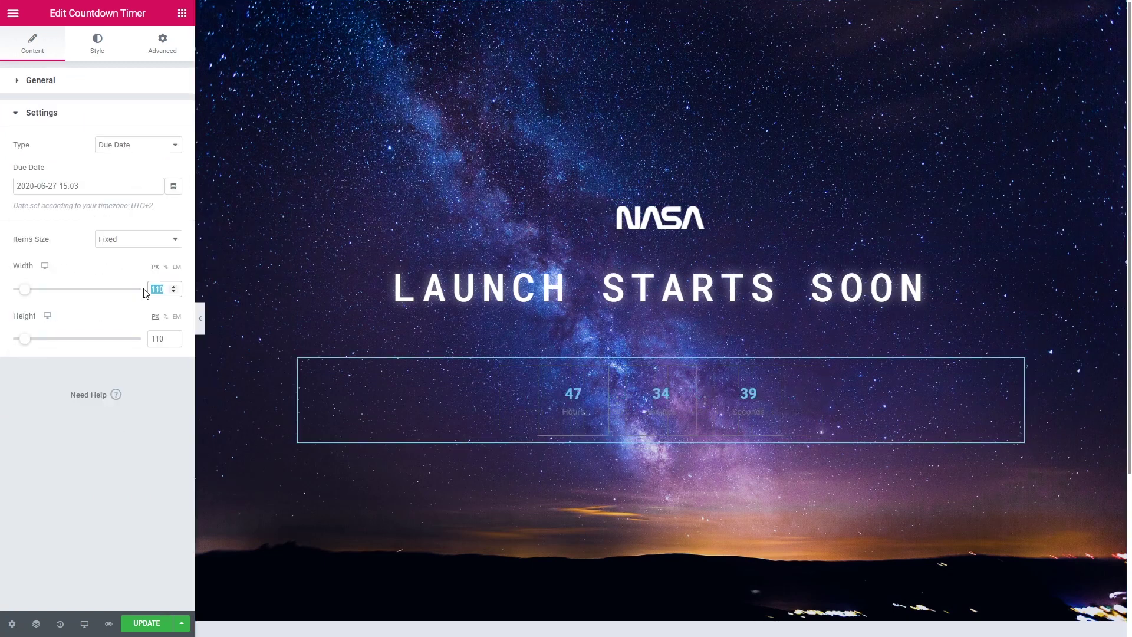
{"action": "type", "text": "220"}
{"action": "double_click", "coordinate": [158, 338]}
{"action": "type", "text": "140"}
Step: Center the launch countdown items and remove their borders
{"action": "left_click", "coordinate": [98, 43]}
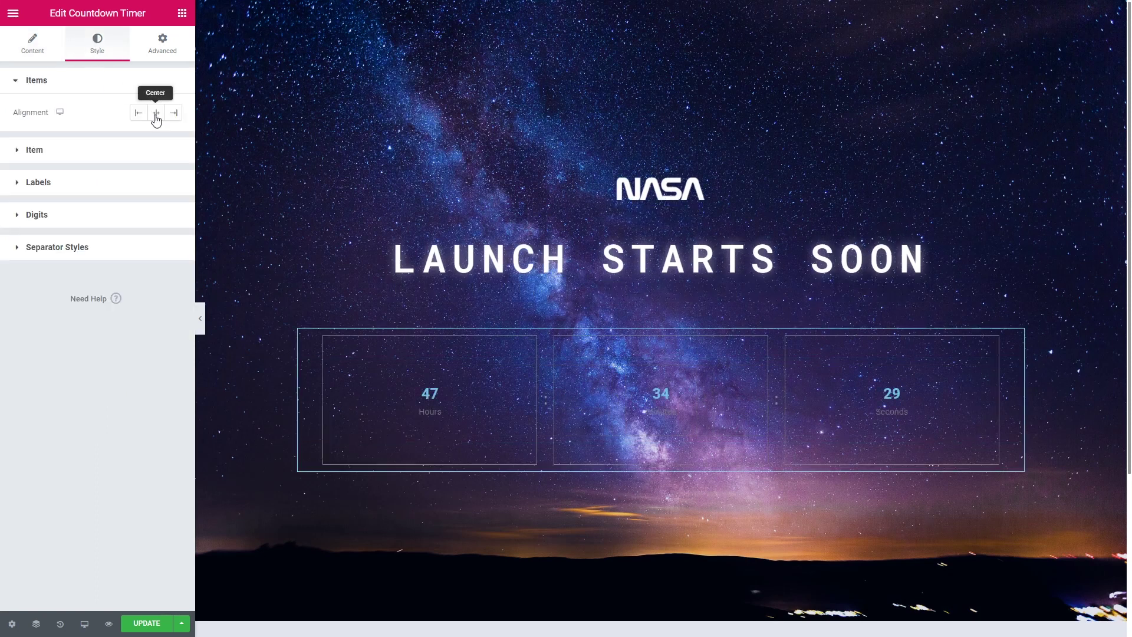
{"action": "left_click", "coordinate": [156, 113]}
{"action": "left_click", "coordinate": [92, 150]}
Step: Make the labels white Roboto at size 20 with weight 200
{"action": "left_click", "coordinate": [38, 485]}
{"action": "left_click", "coordinate": [173, 177]}
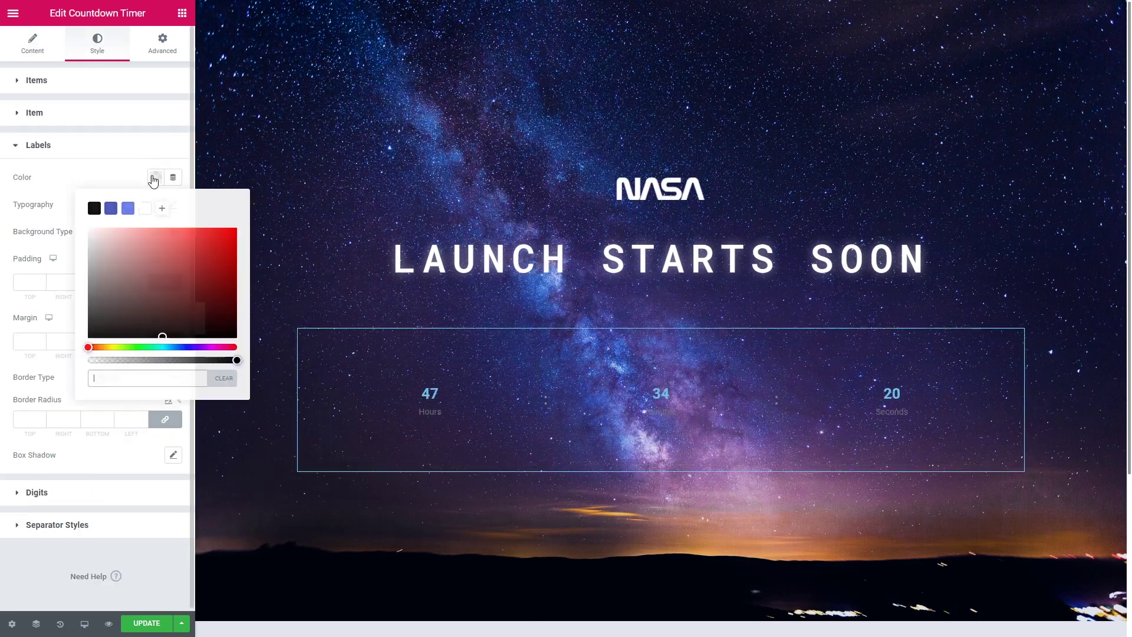
{"action": "left_click", "coordinate": [173, 204]}
{"action": "left_click", "coordinate": [128, 240]}
{"action": "left_click", "coordinate": [150, 288]}
{"action": "type", "text": "20"}
{"action": "left_click", "coordinate": [128, 315]}
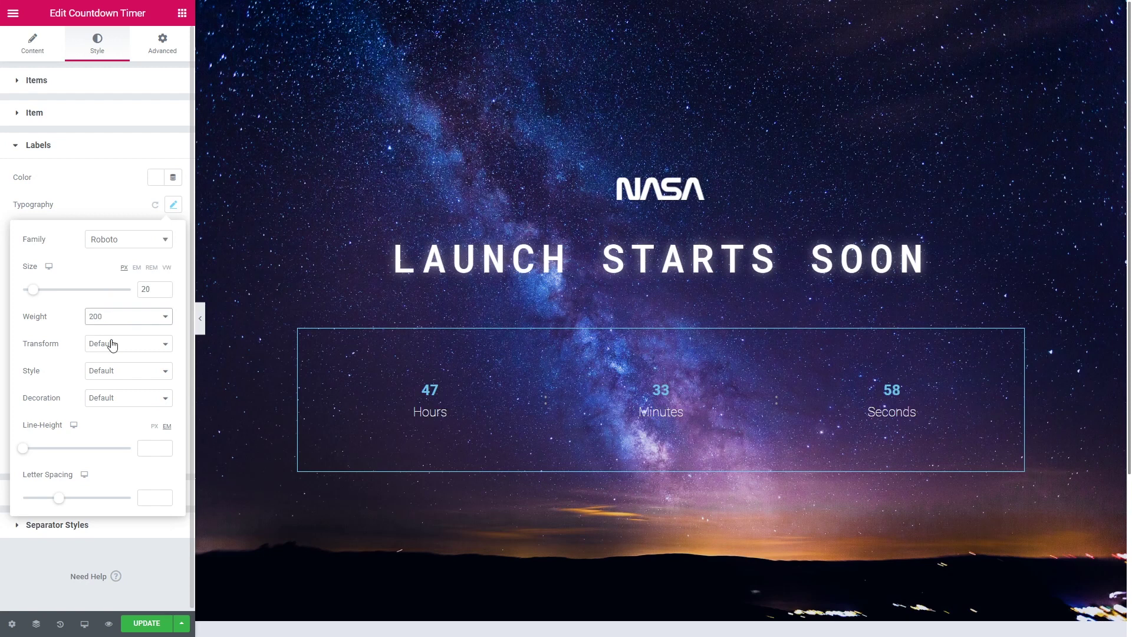
{"action": "left_click", "coordinate": [38, 145]}
Step: Make the digits white in Barlow at size 120
{"action": "left_click", "coordinate": [38, 176]}
{"action": "left_click", "coordinate": [173, 210]}
{"action": "left_click", "coordinate": [172, 238]}
{"action": "left_click", "coordinate": [129, 271]}
{"action": "type", "text": "barlow"}
{"action": "key", "text": "Return"}
{"action": "left_click", "coordinate": [147, 321]}
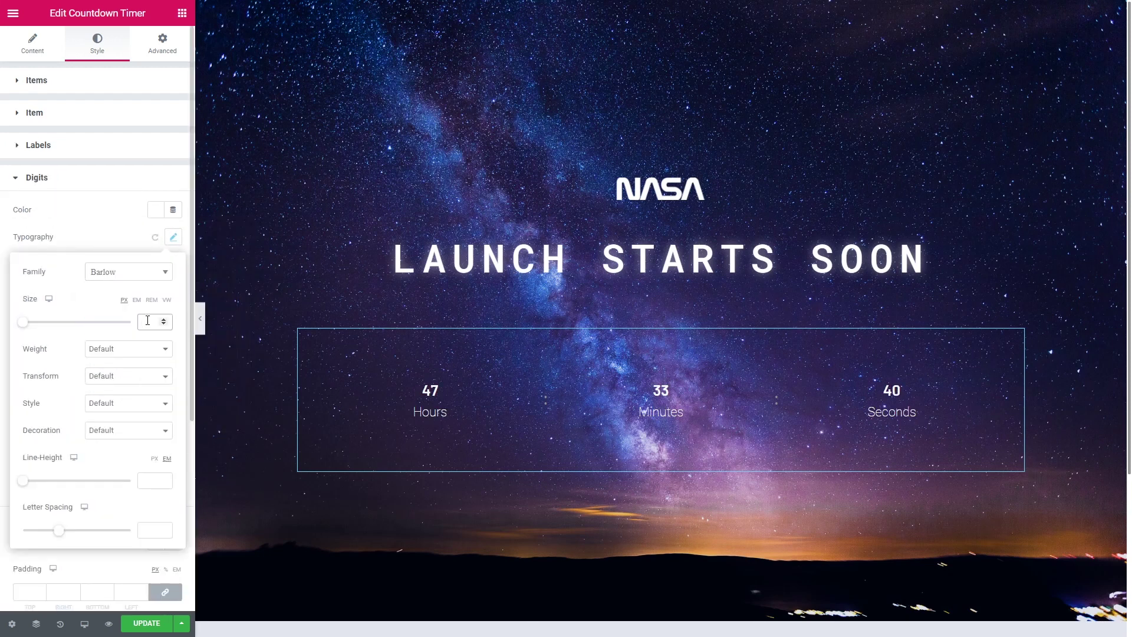
{"action": "type", "text": "120"}
{"action": "left_click", "coordinate": [97, 222]}
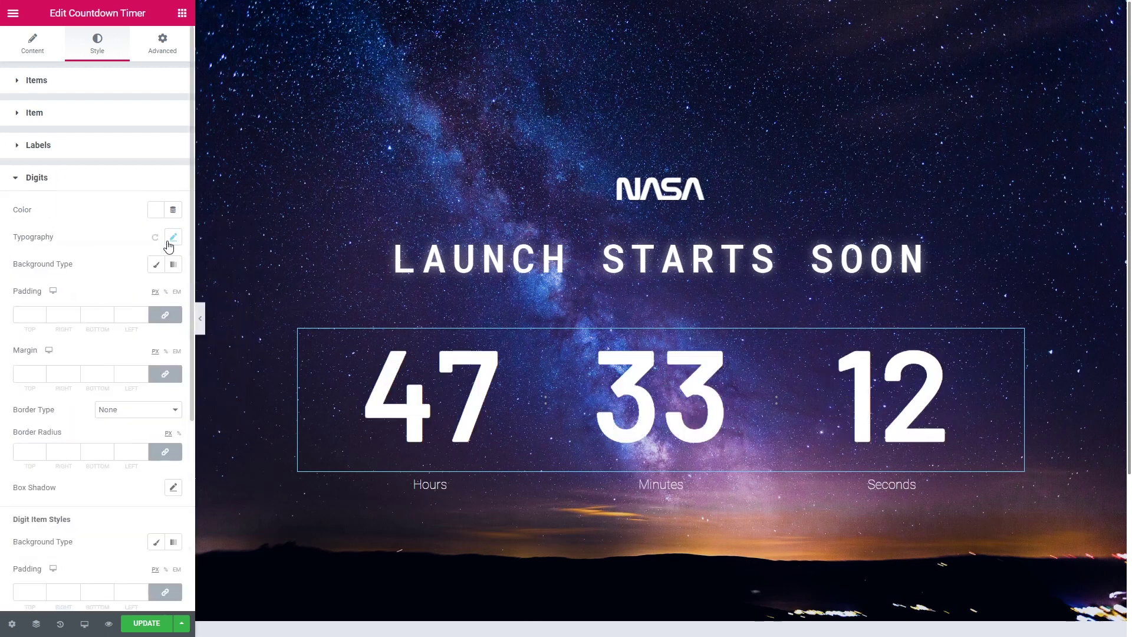
{"action": "scroll", "coordinate": [98, 354], "scroll_direction": "down", "scroll_amount": 10}
Step: Set the separator size to 128 with unlinked negative margins
{"action": "left_click", "coordinate": [57, 521]}
{"action": "left_click", "coordinate": [155, 292]}
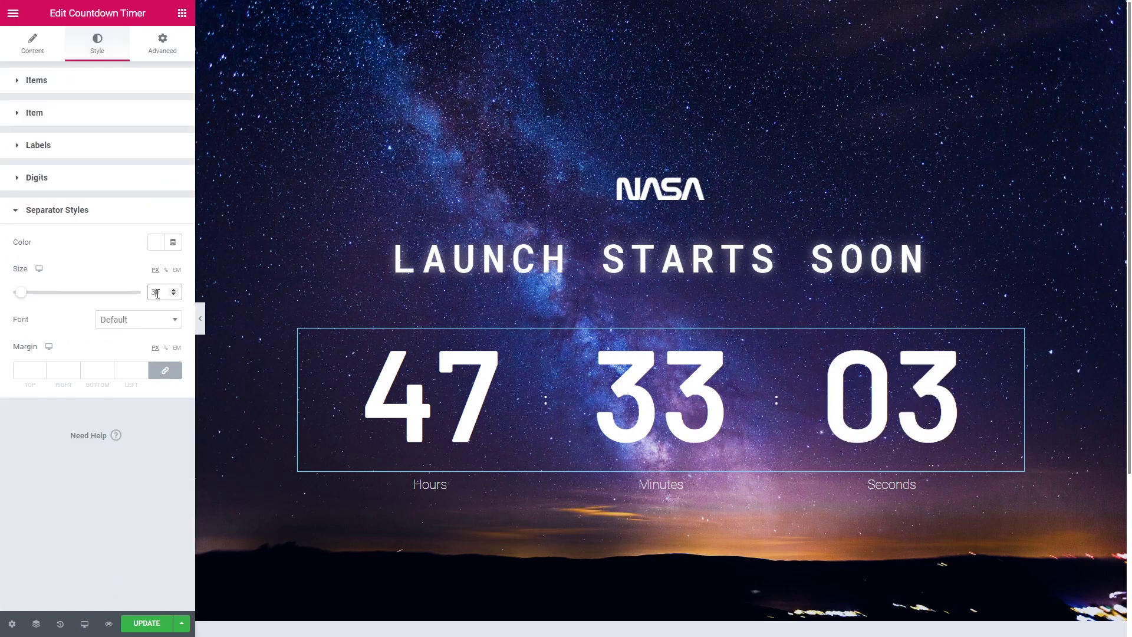
{"action": "type", "text": "30"}
{"action": "type", "text": "128"}
{"action": "left_click", "coordinate": [164, 370]}
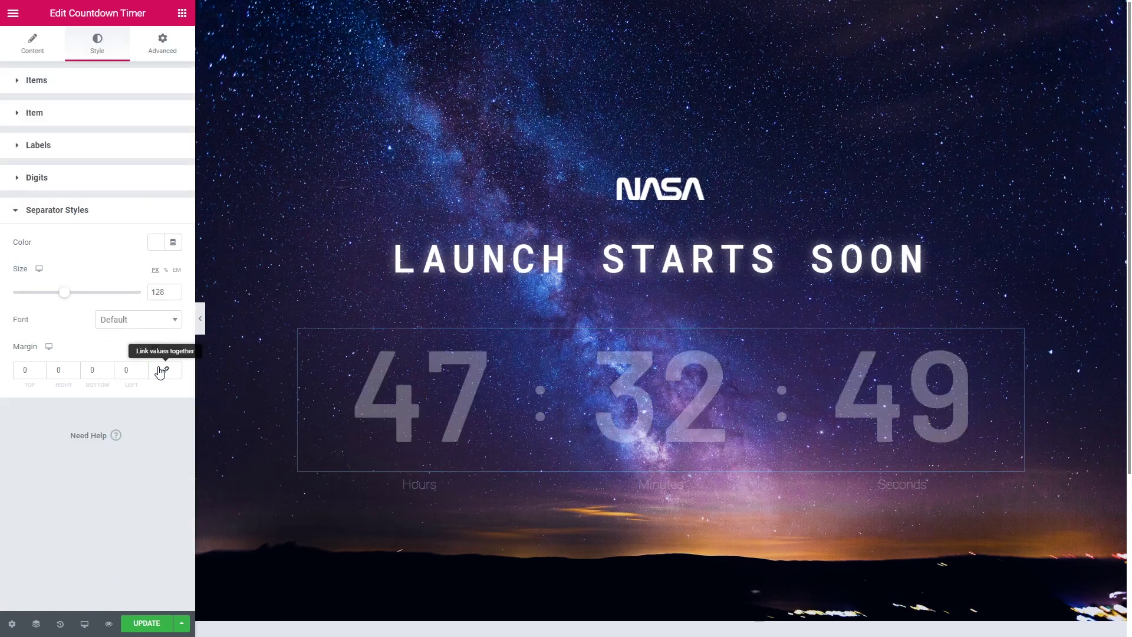
{"action": "left_click", "coordinate": [29, 370]}
{"action": "type", "text": "39-39"}
{"action": "left_click", "coordinate": [92, 370]}
{"action": "type", "text": "-10"}
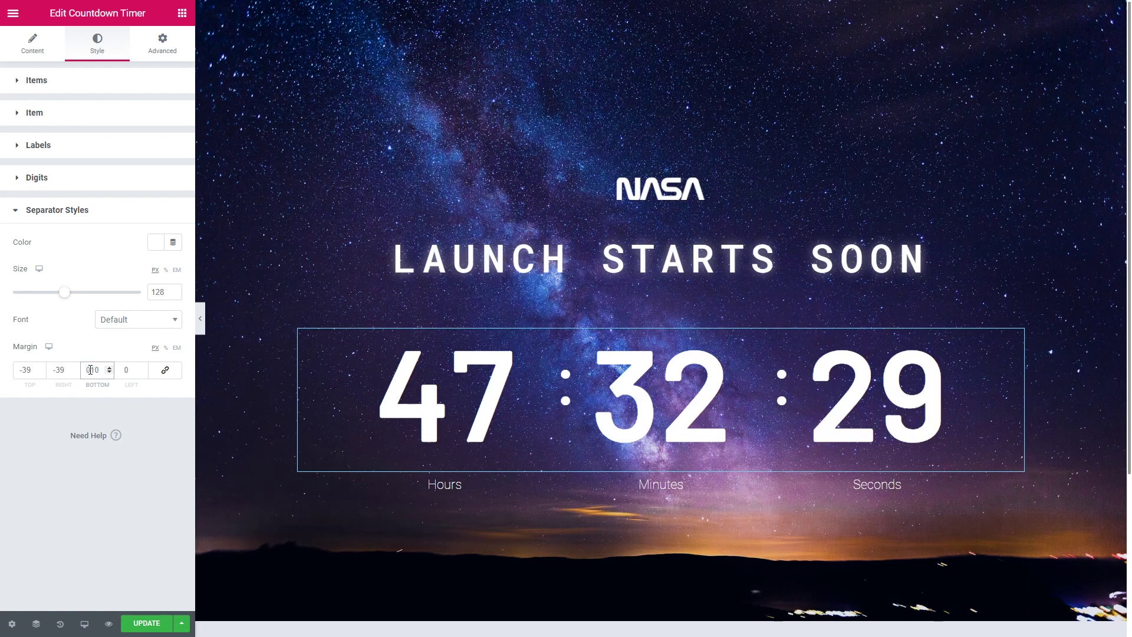
{"action": "type", "text": "-39"}
Step: Give the timer a 100 px bottom margin
{"action": "left_click", "coordinate": [161, 43]}
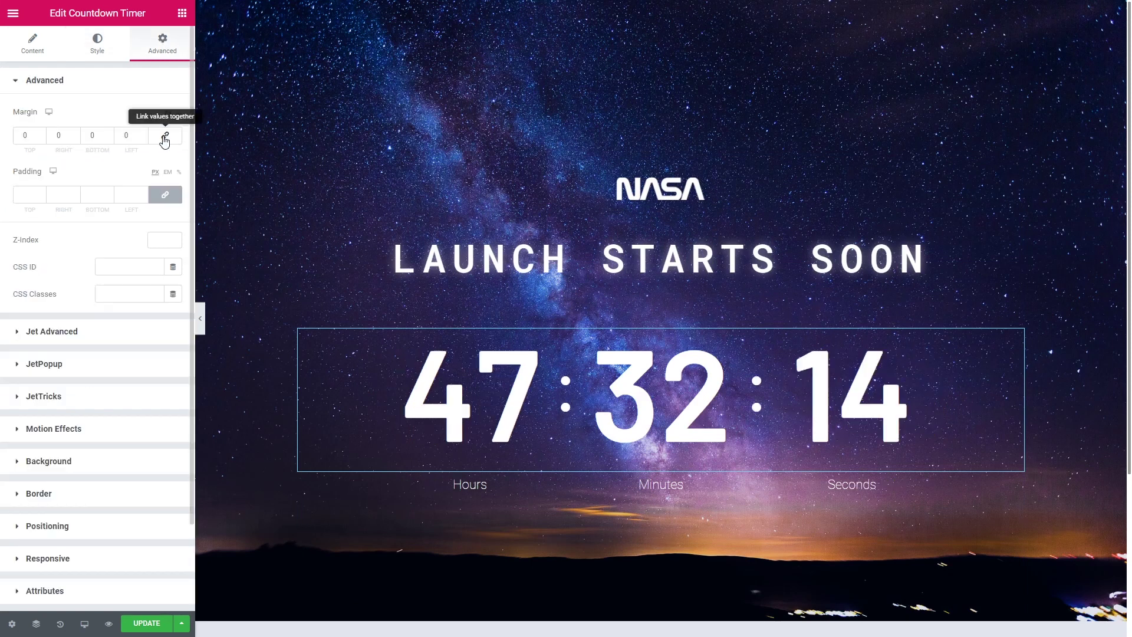
{"action": "left_click", "coordinate": [92, 135]}
{"action": "type", "text": "100"}
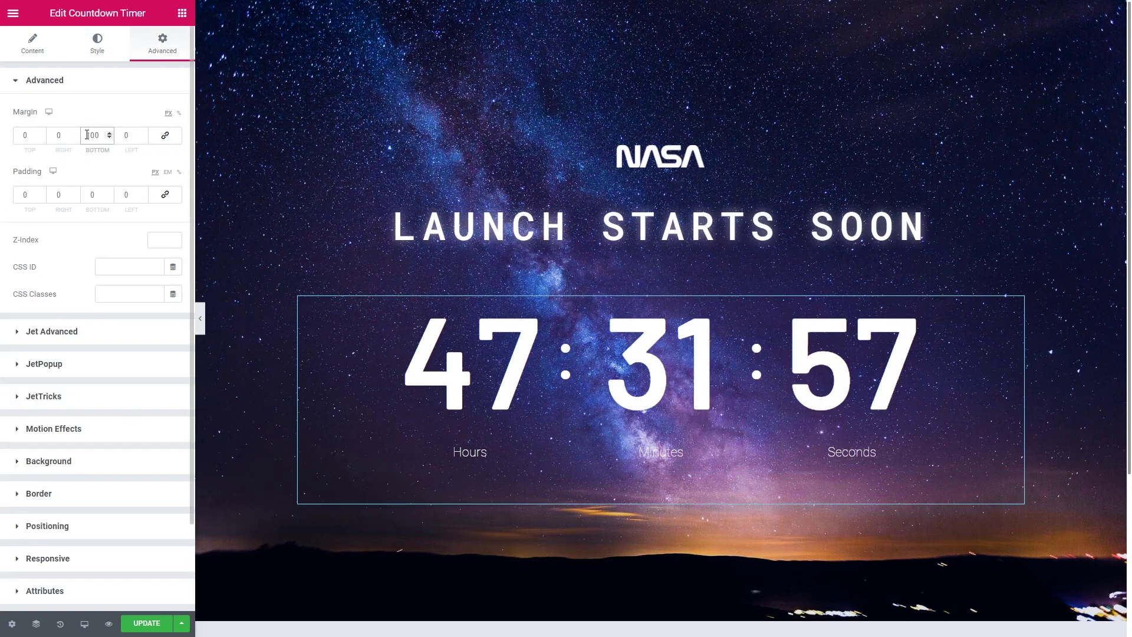
{"action": "left_click", "coordinate": [181, 13]}
{"action": "type", "text": "subs"}
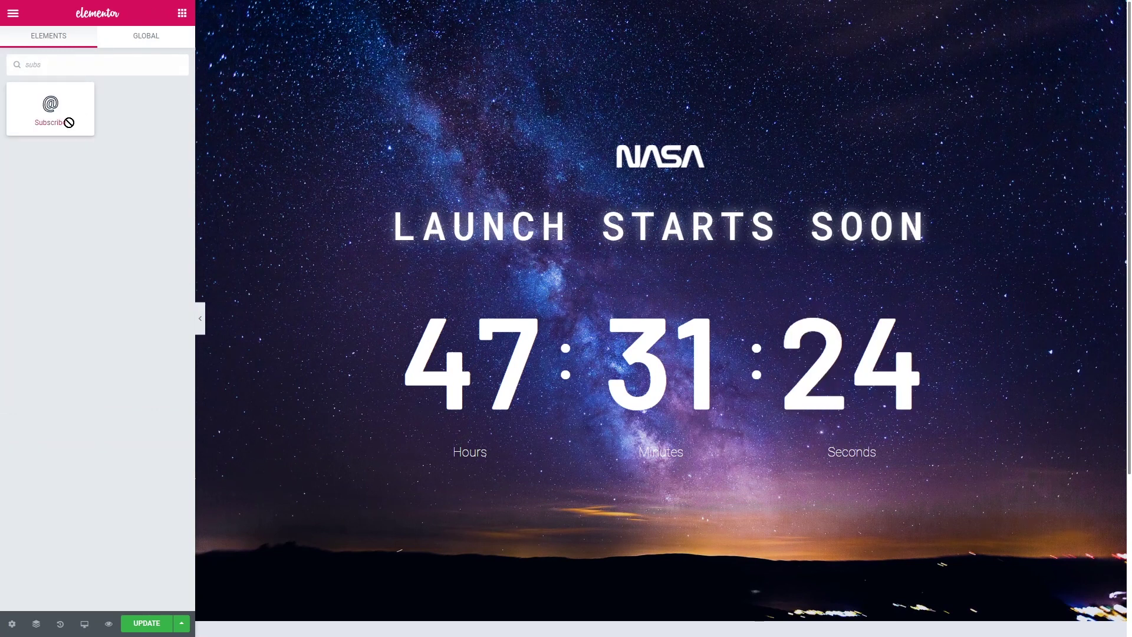
Step: Deselect the placed subscribe form and view the launch page full width
{"action": "left_click", "coordinate": [619, 575]}
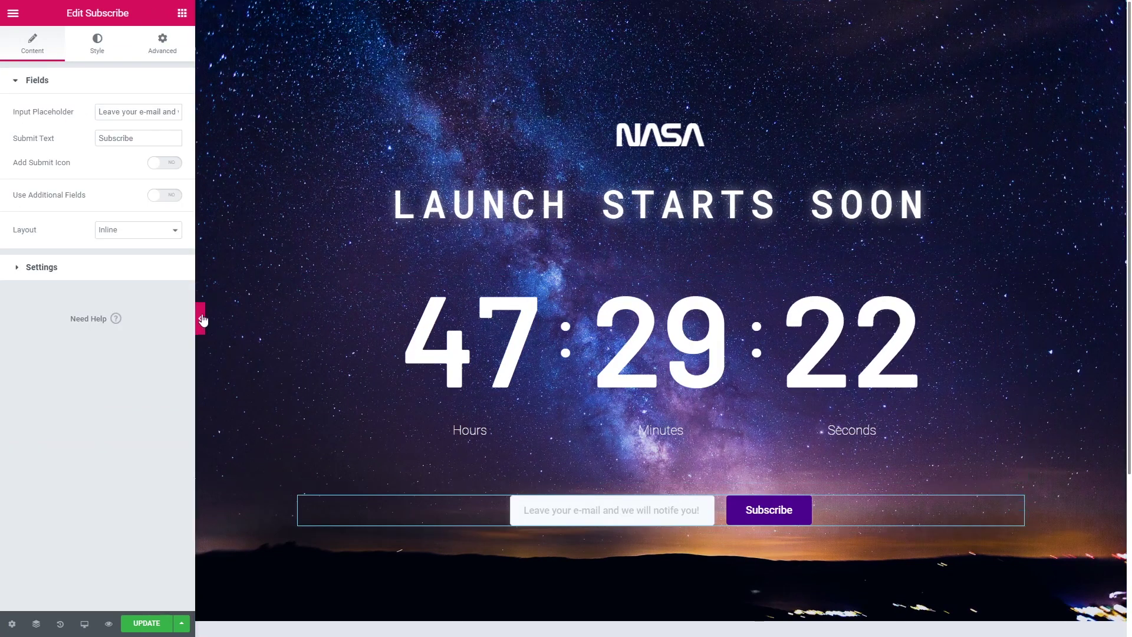
{"action": "left_click", "coordinate": [200, 319]}
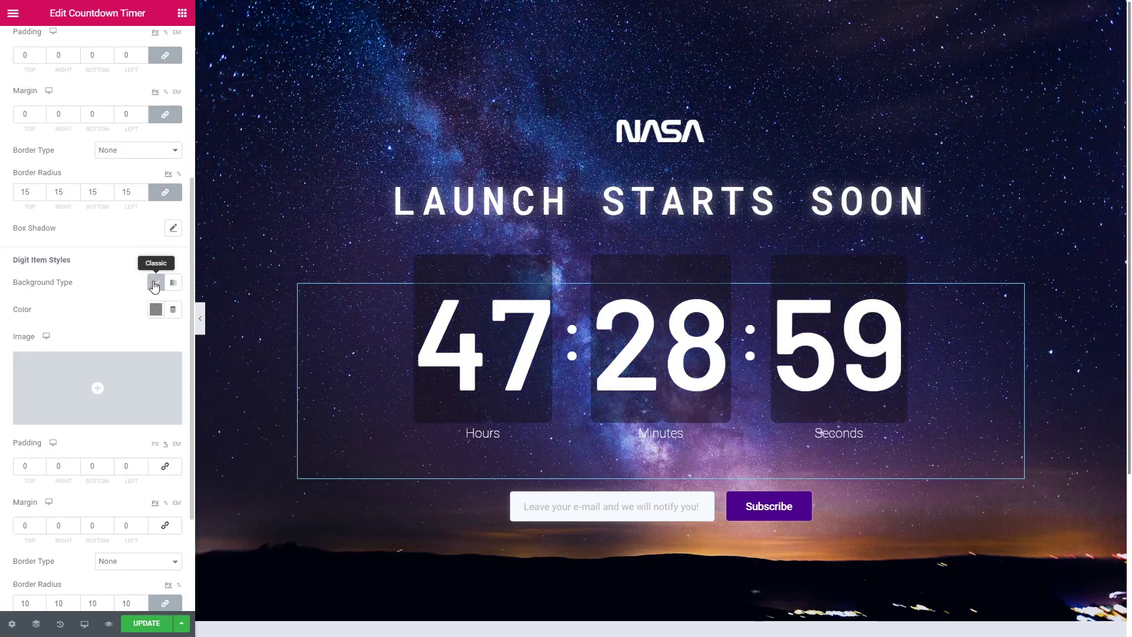
Step: Give digits Classic tile backgrounds with 10 side margins and labels a semi-transparent background
{"action": "left_click", "coordinate": [155, 284]}
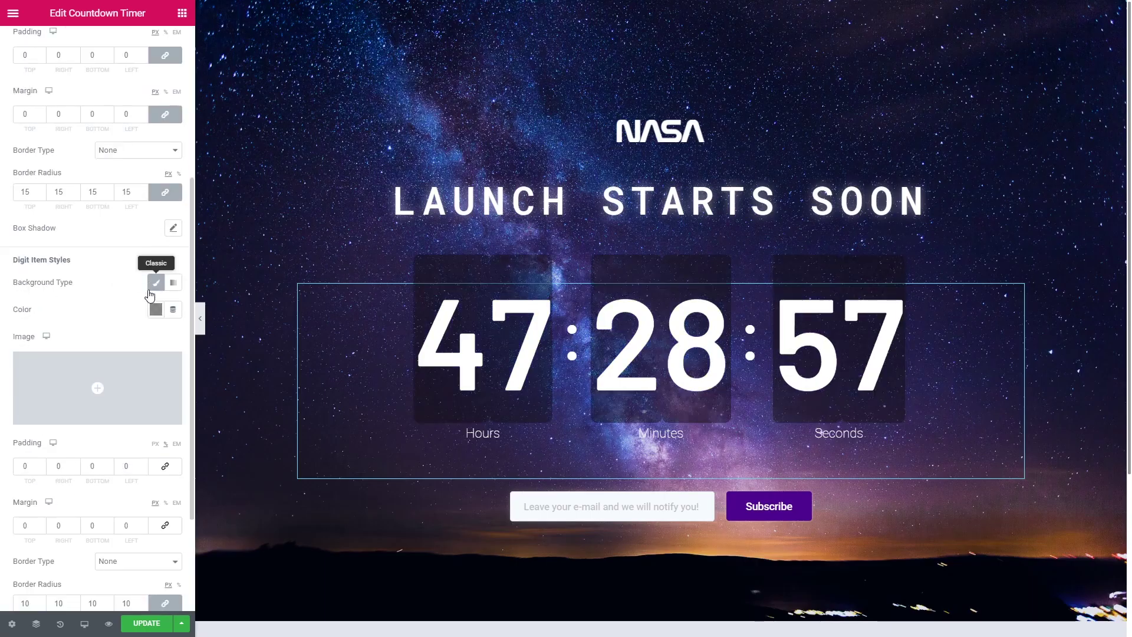
{"action": "scroll", "coordinate": [97, 355], "scroll_direction": "down", "scroll_amount": 3}
{"action": "left_click", "coordinate": [126, 396]}
{"action": "type", "text": "10"}
{"action": "left_click", "coordinate": [58, 395]}
{"action": "type", "text": "10"}
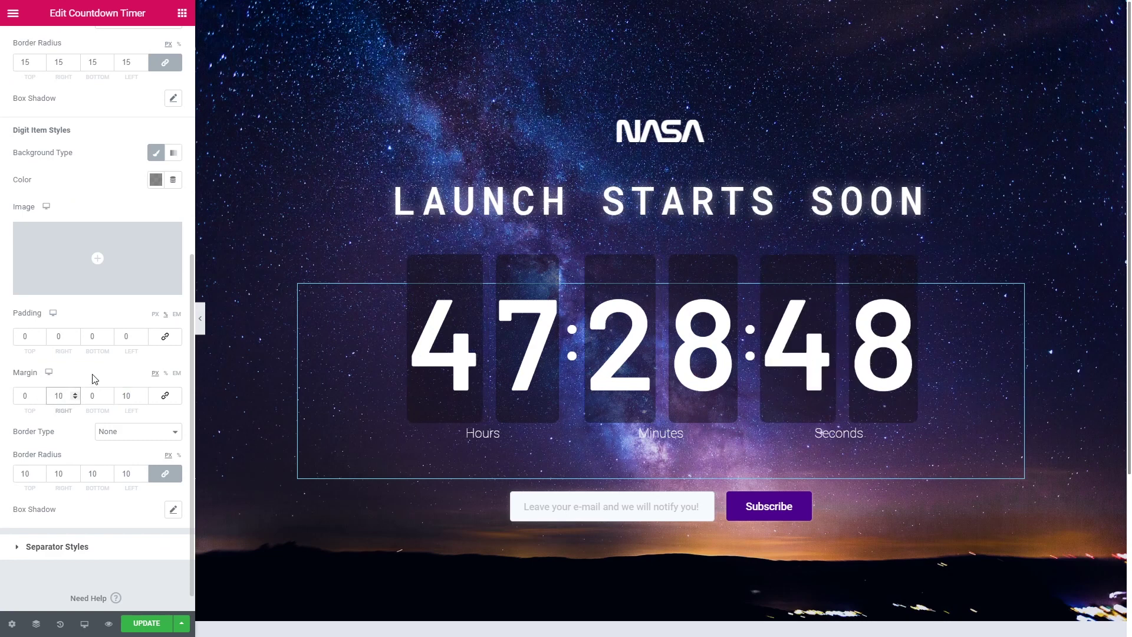
{"action": "left_click", "coordinate": [199, 316]}
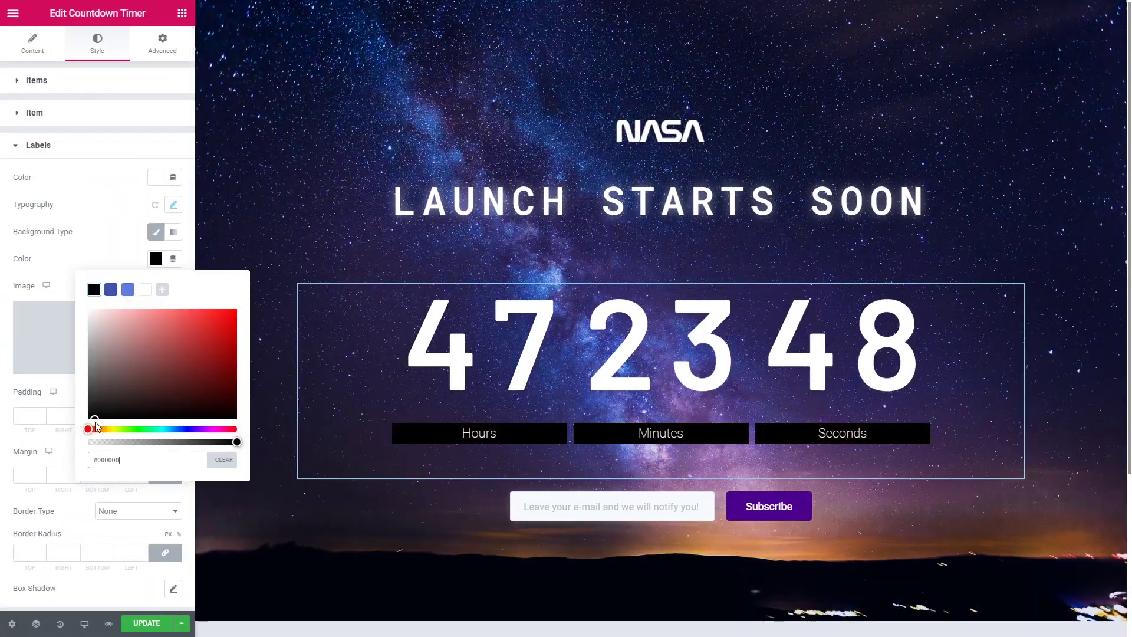
{"action": "left_click", "coordinate": [150, 440]}
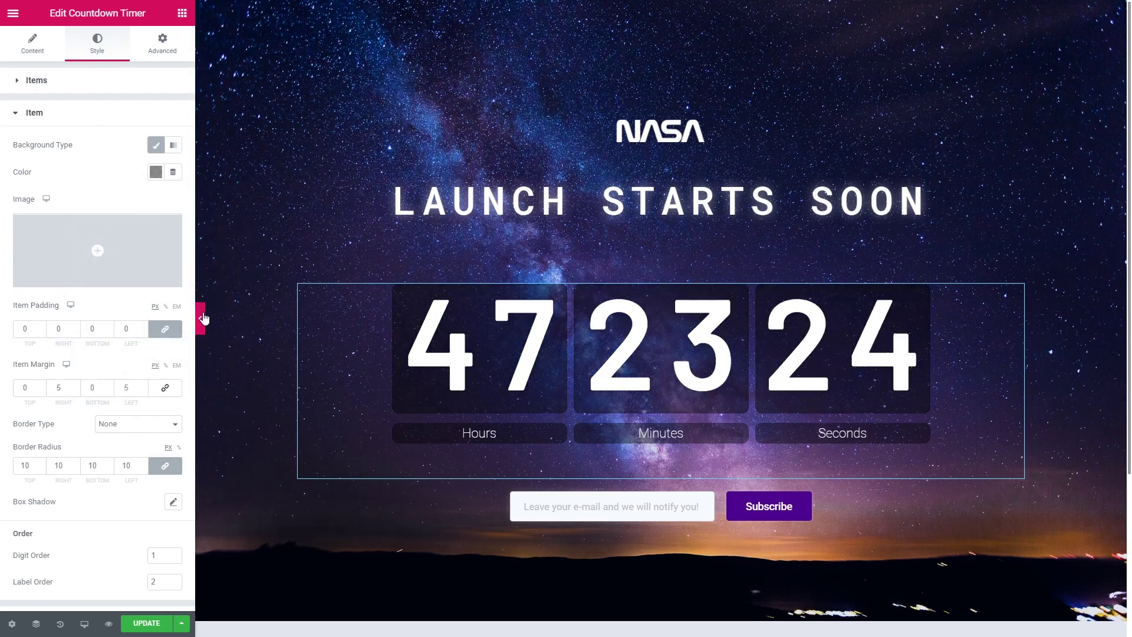
{"action": "left_click", "coordinate": [203, 318]}
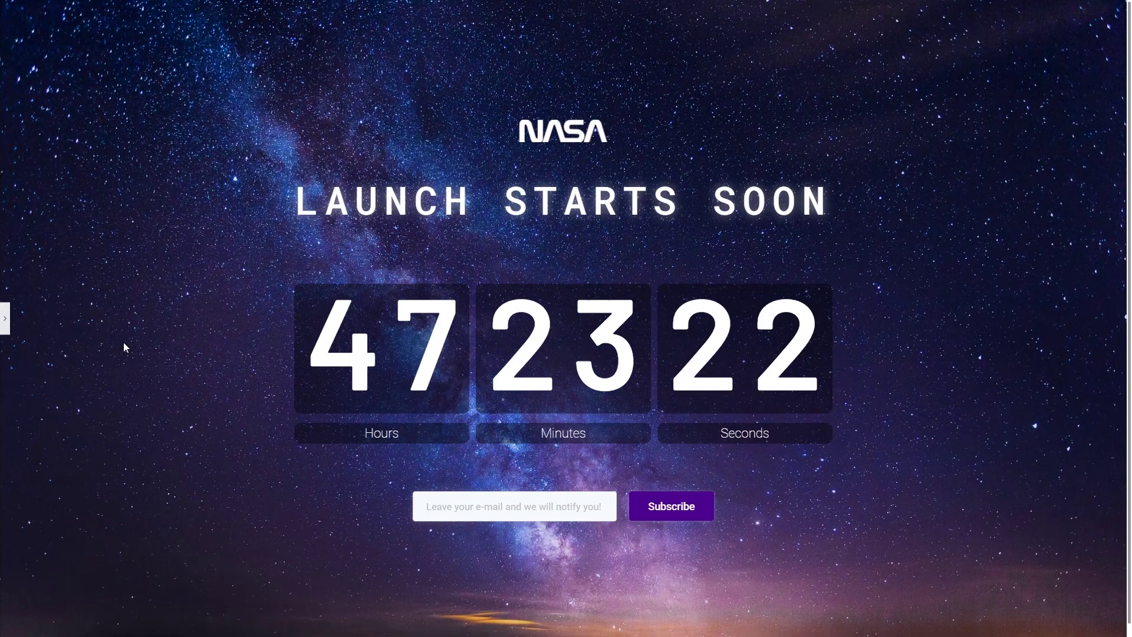